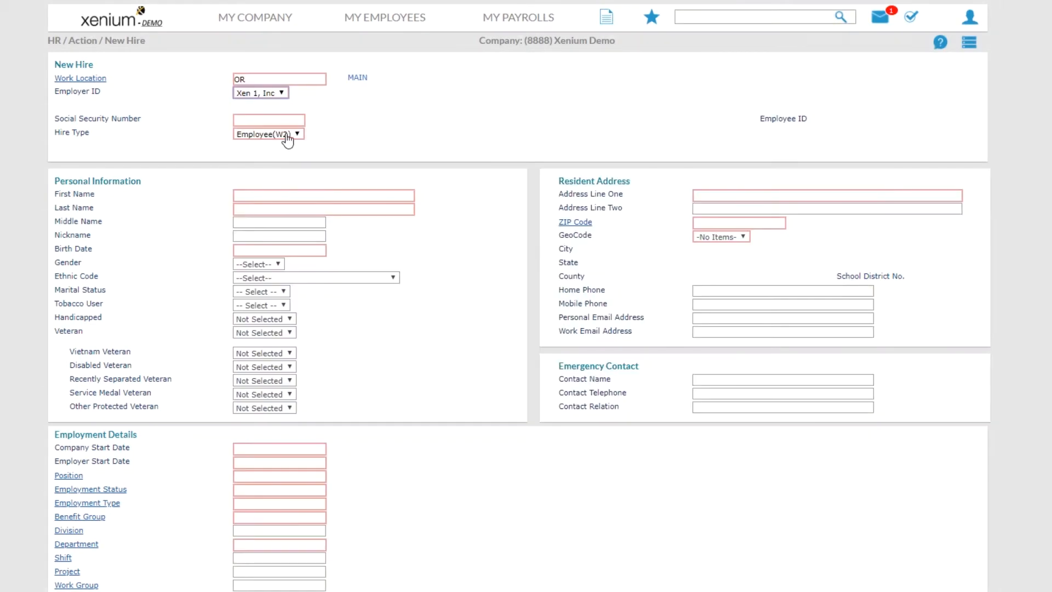
Step: Enter the new hire's Social Security number
left_click(285, 122)
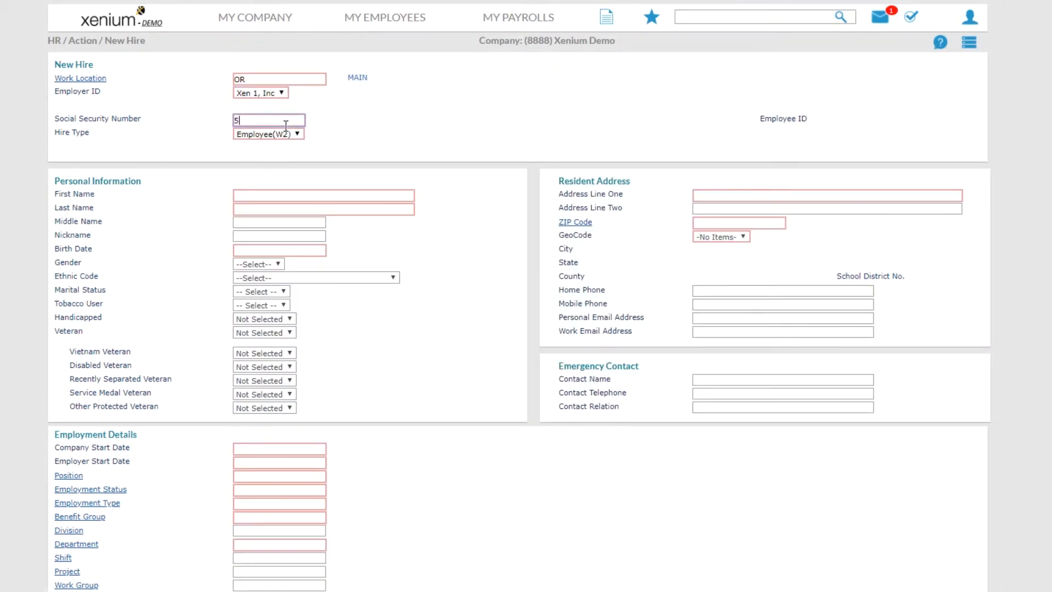
key("Tab")
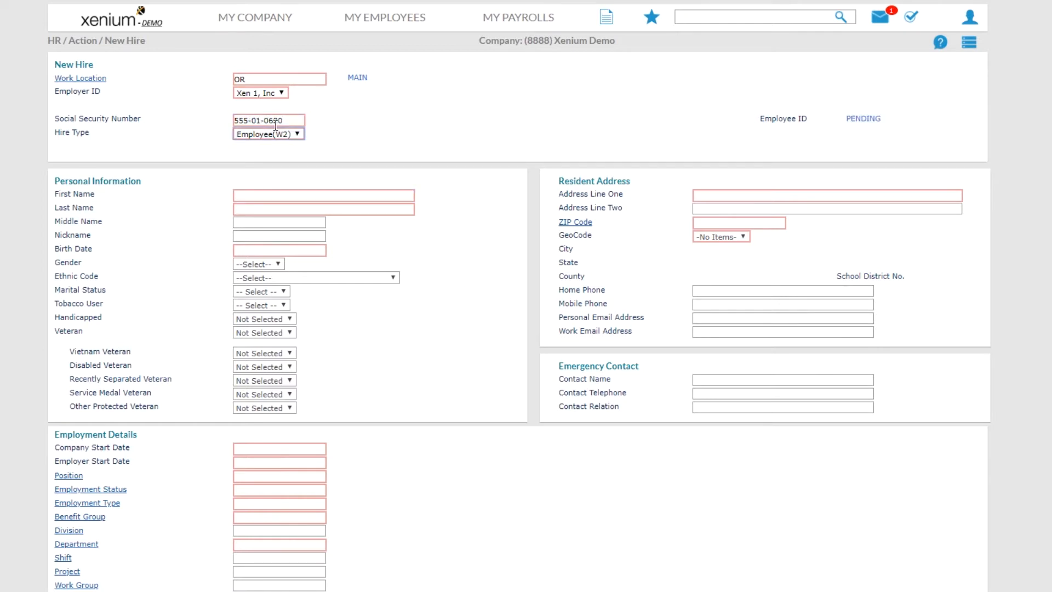
Step: Fill in the employee's first name, last name and birth date
left_click(259, 196)
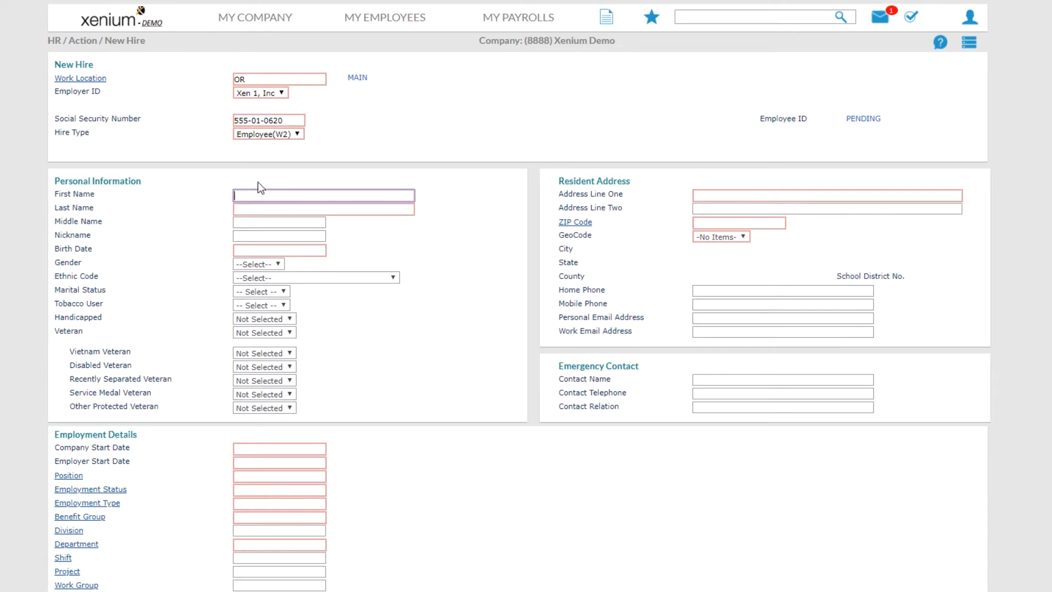
key("Tab")
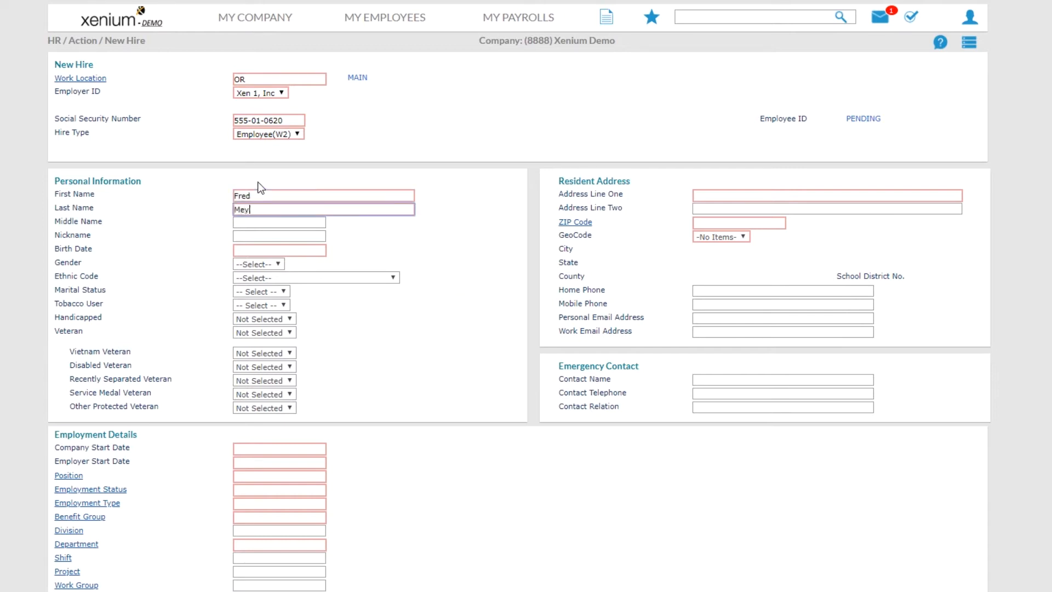
left_click(272, 249)
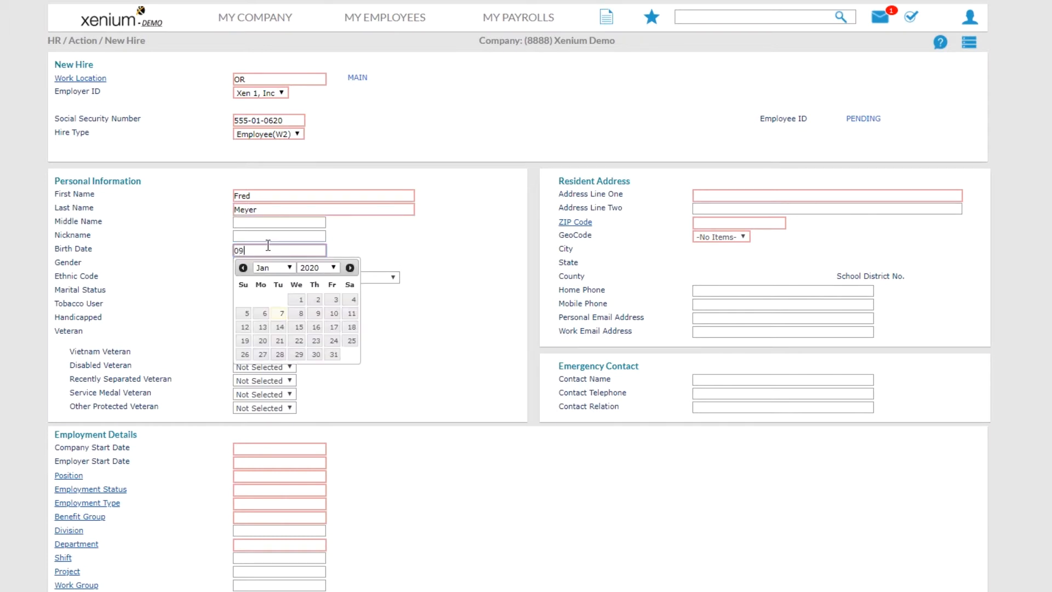
left_click(388, 244)
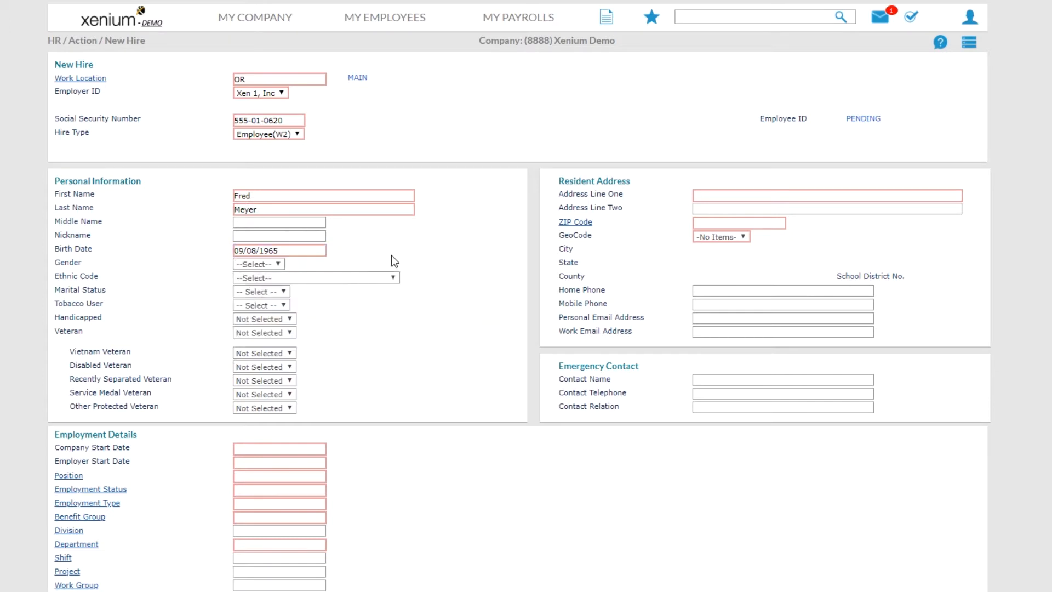
Step: Enter the employee's street address, ZIP code and home phone number
left_click(710, 195)
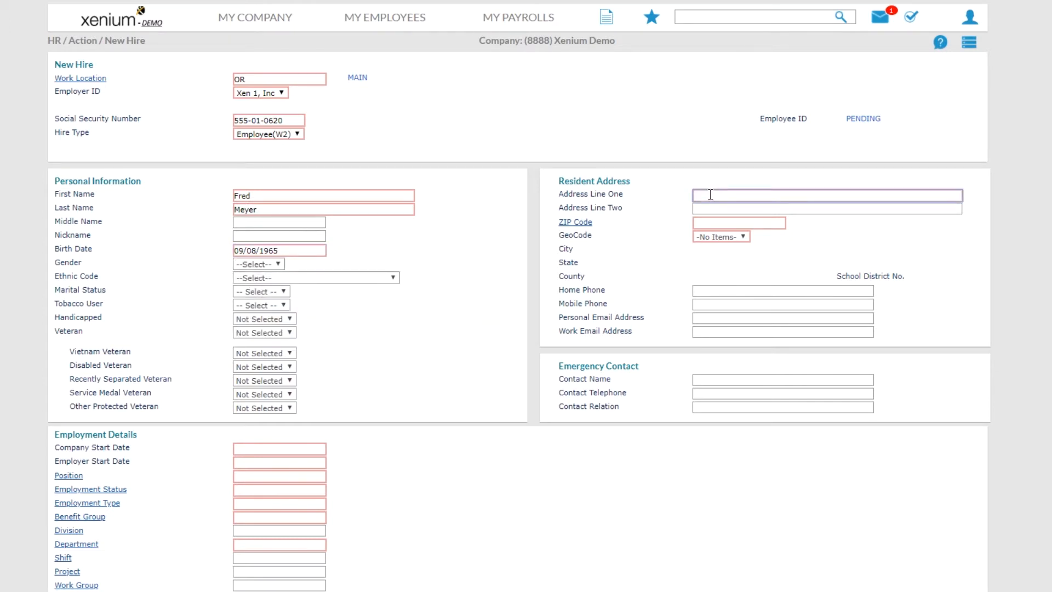
left_click(709, 222)
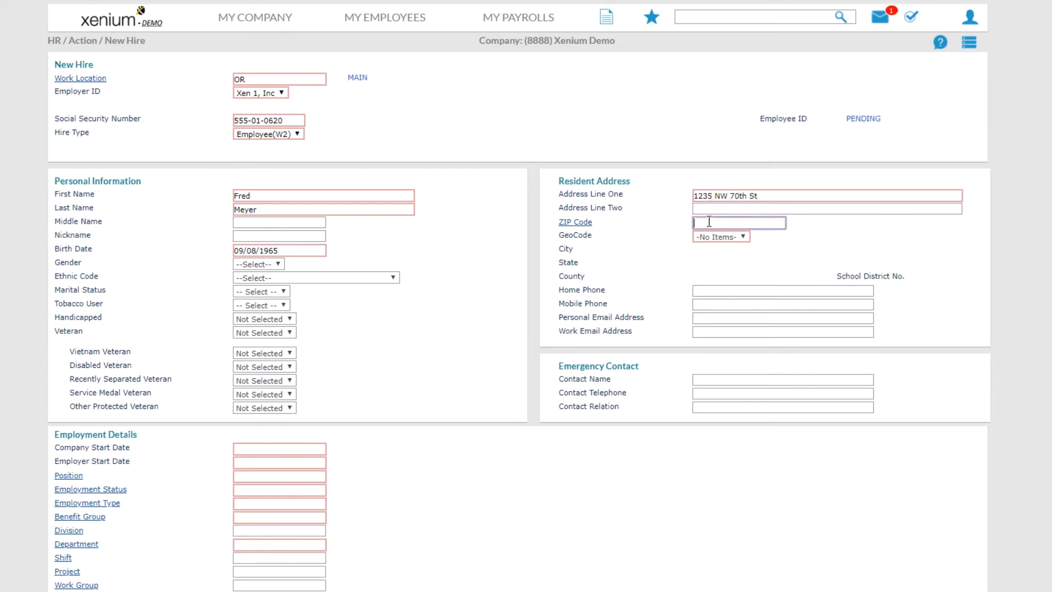
type("97007")
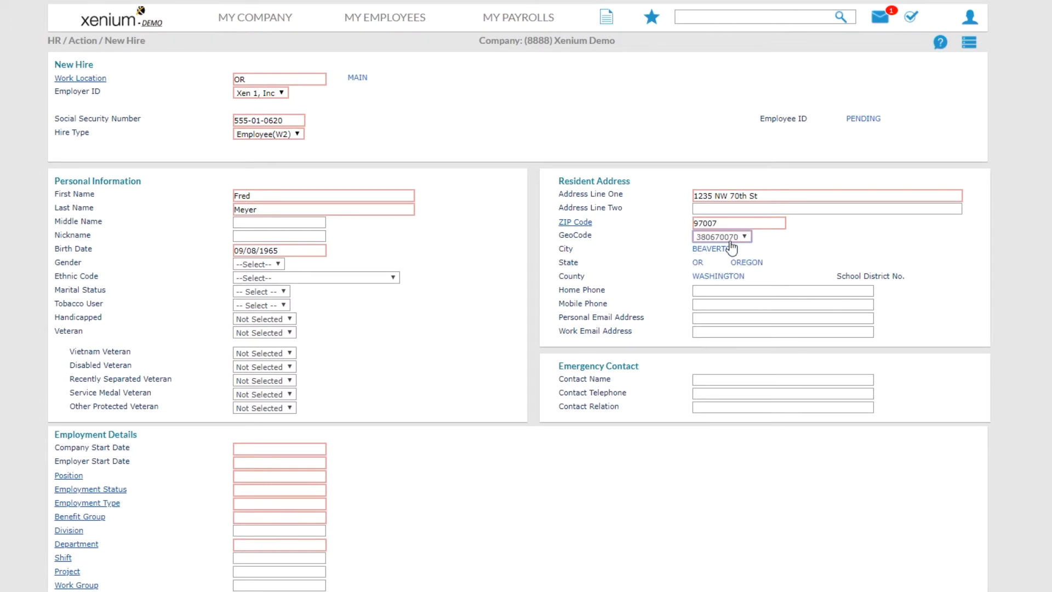
left_click(721, 290)
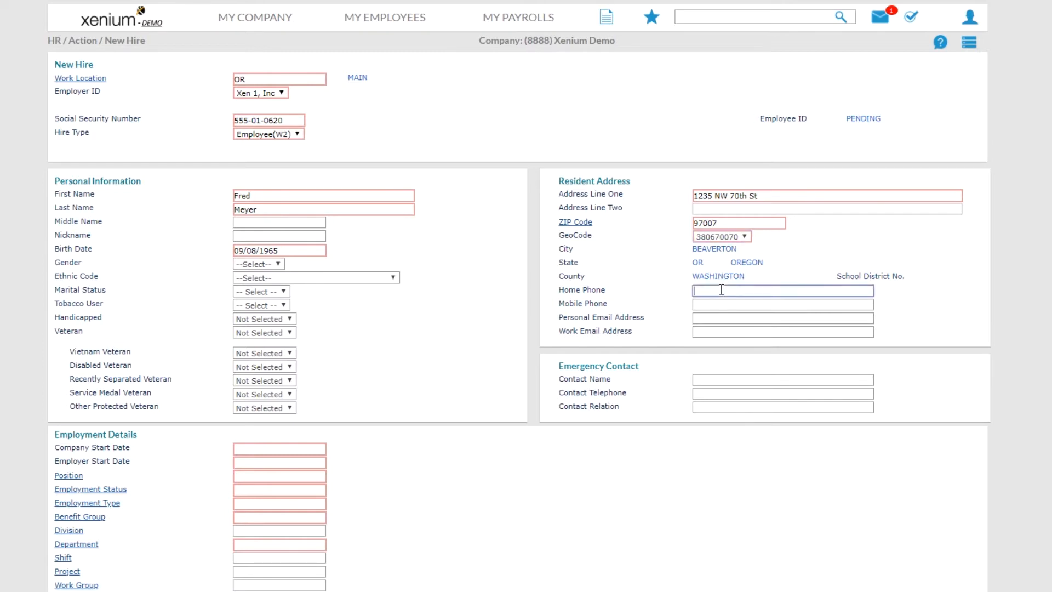
left_click(713, 306)
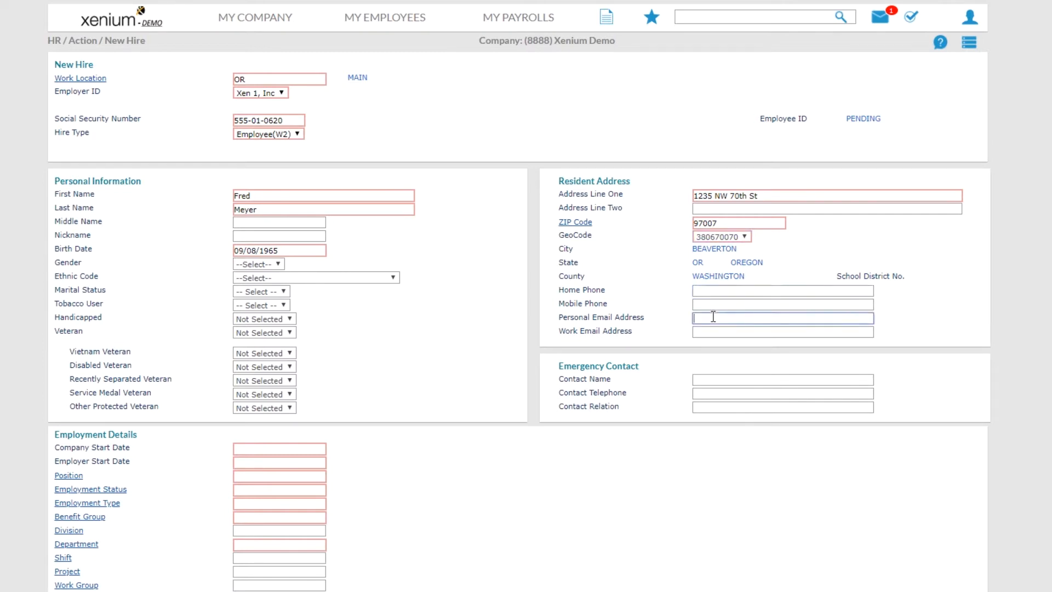
left_click(720, 292)
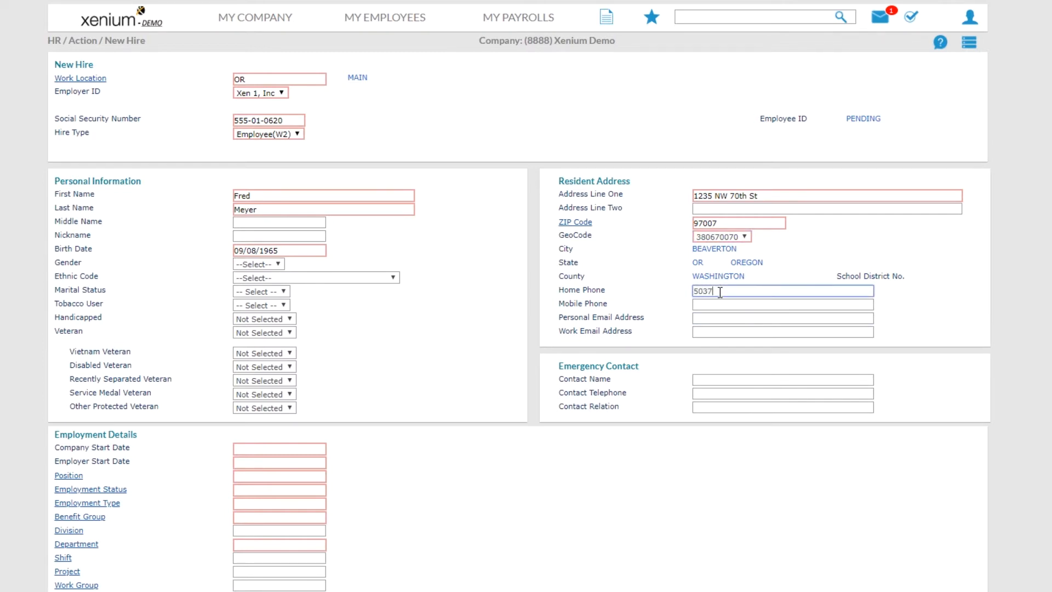
left_click(723, 317)
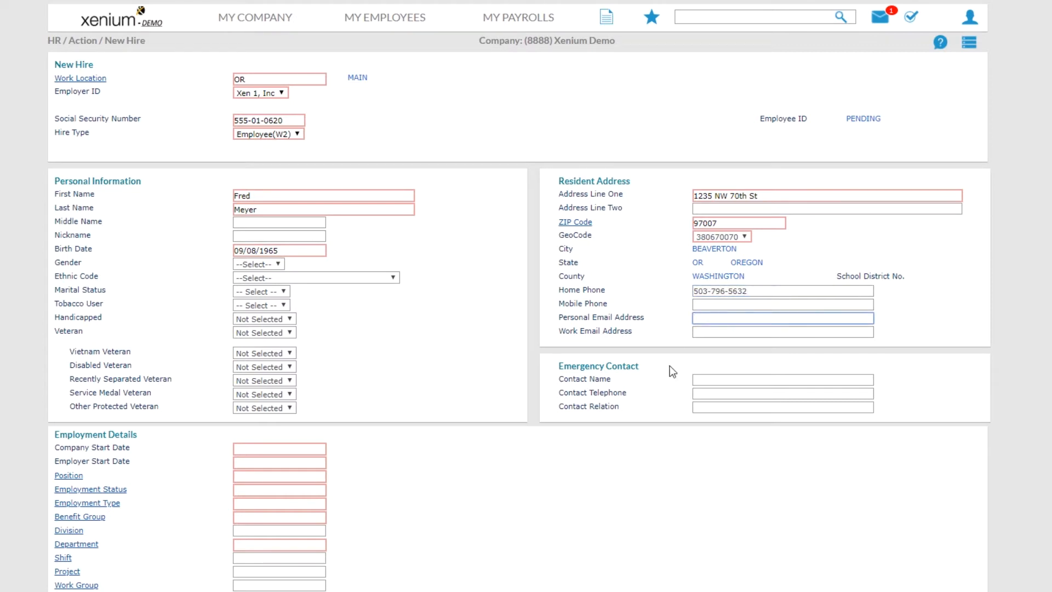
Step: Add the emergency contact's name and telephone, with relation Sister
left_click(745, 381)
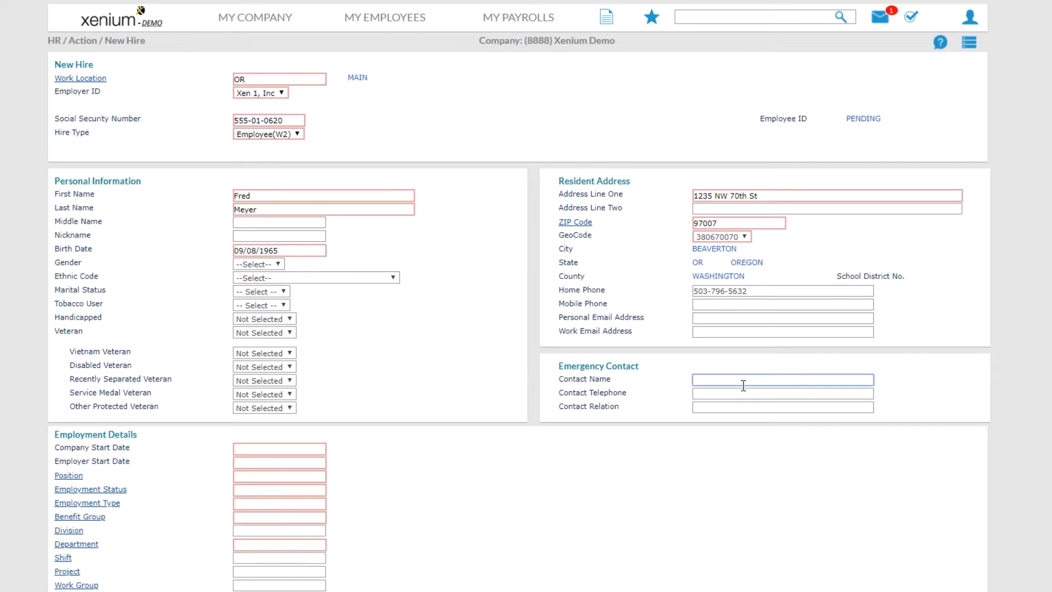
type("Mary")
key("Tab")
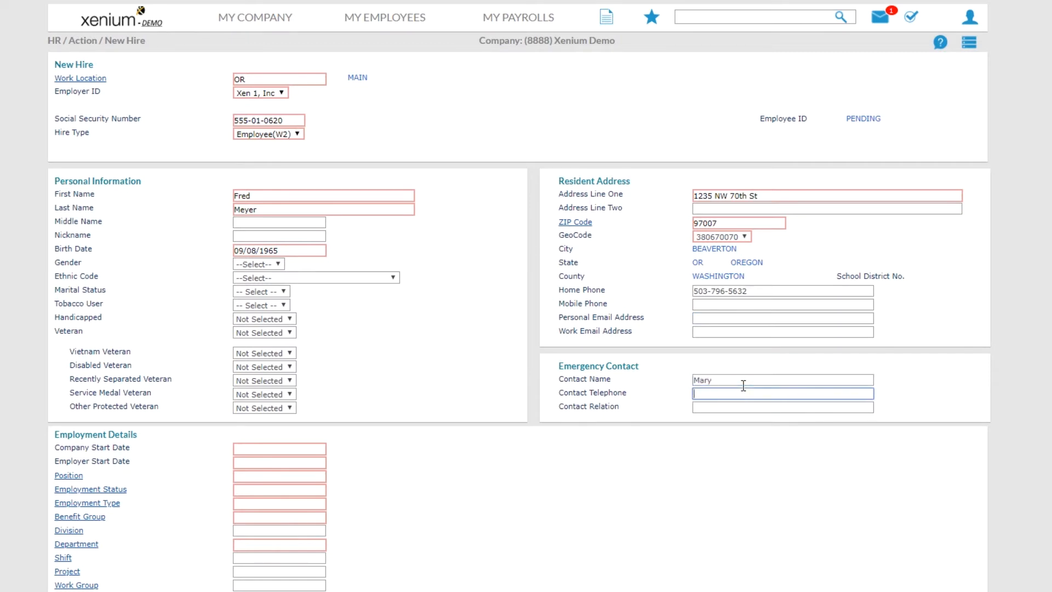
key("Tab")
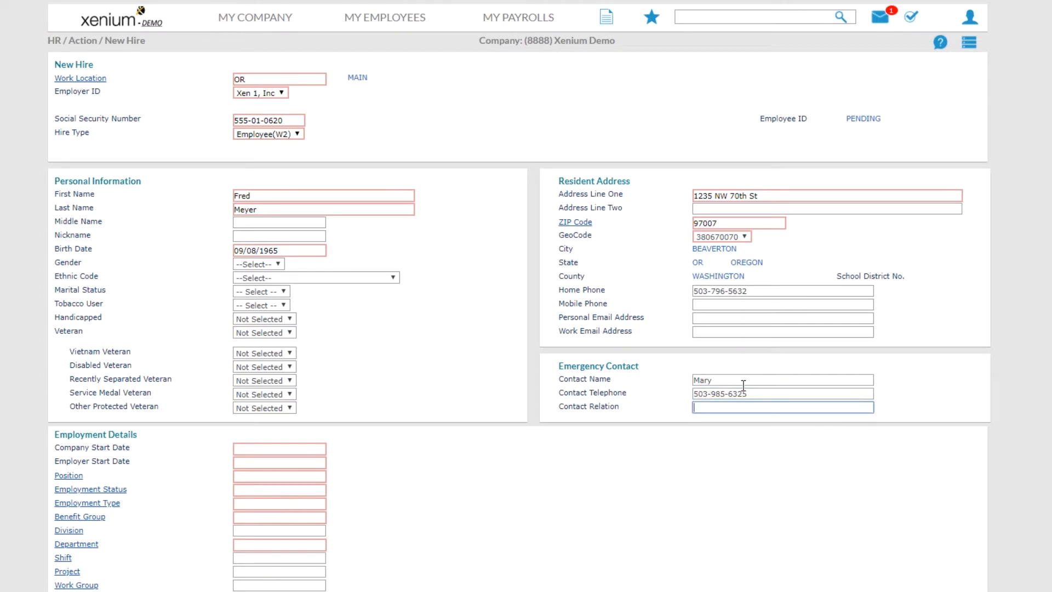
type("Sister")
Step: Set start date 01/13/2020, the Administrative position and ACTIVE employment status
scroll(471, 435, "down", 1)
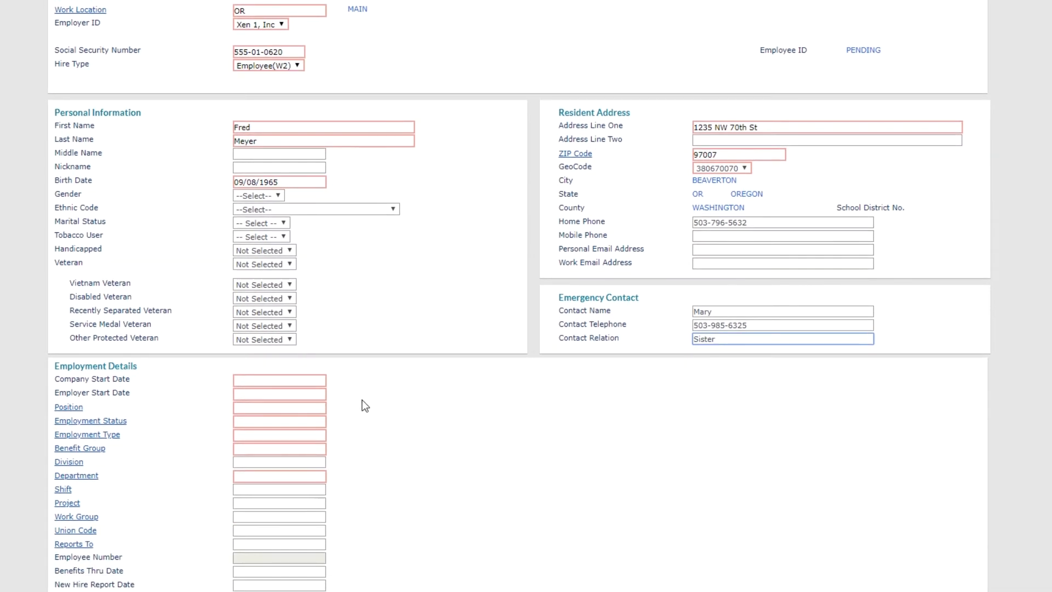
left_click(244, 382)
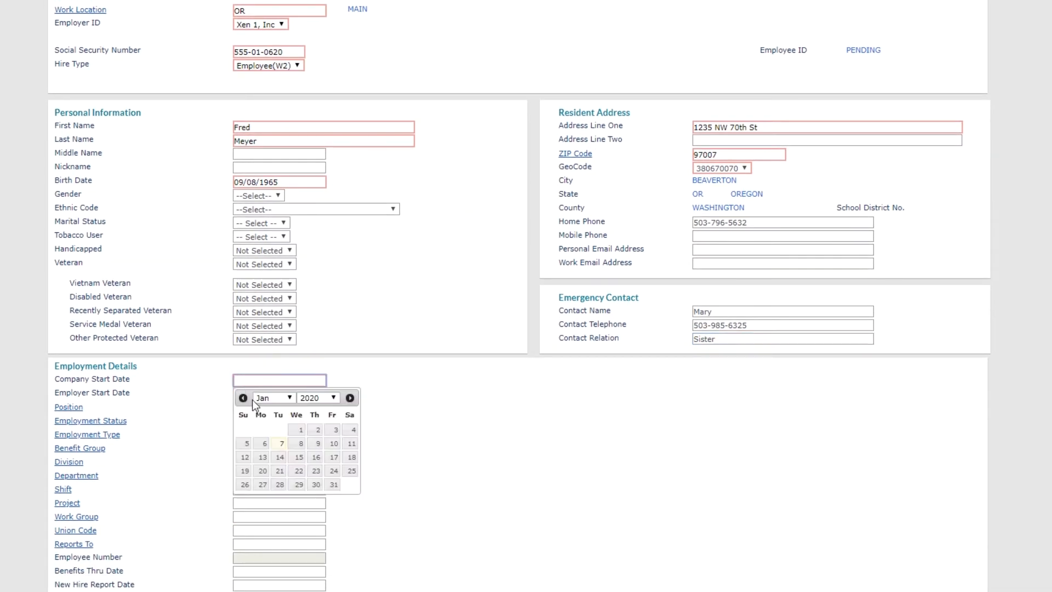
left_click(263, 457)
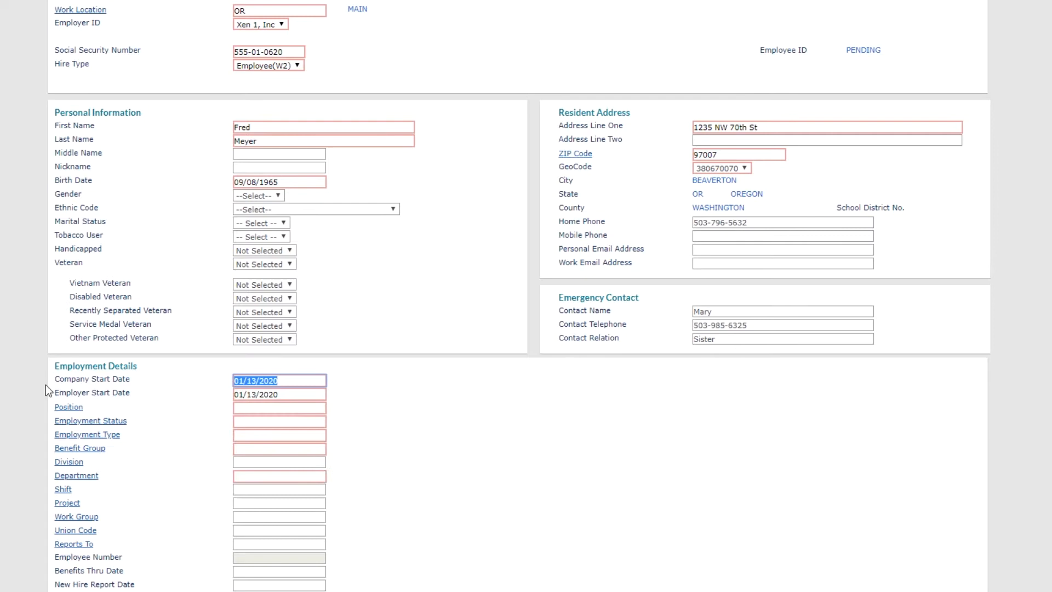
left_click(66, 409)
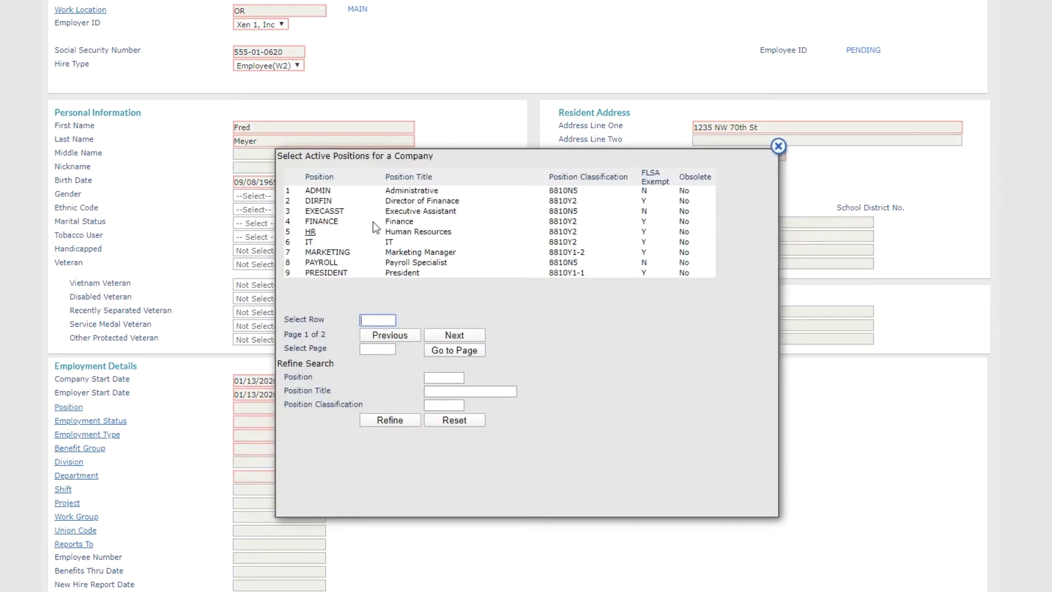
left_click(412, 192)
left_click(92, 421)
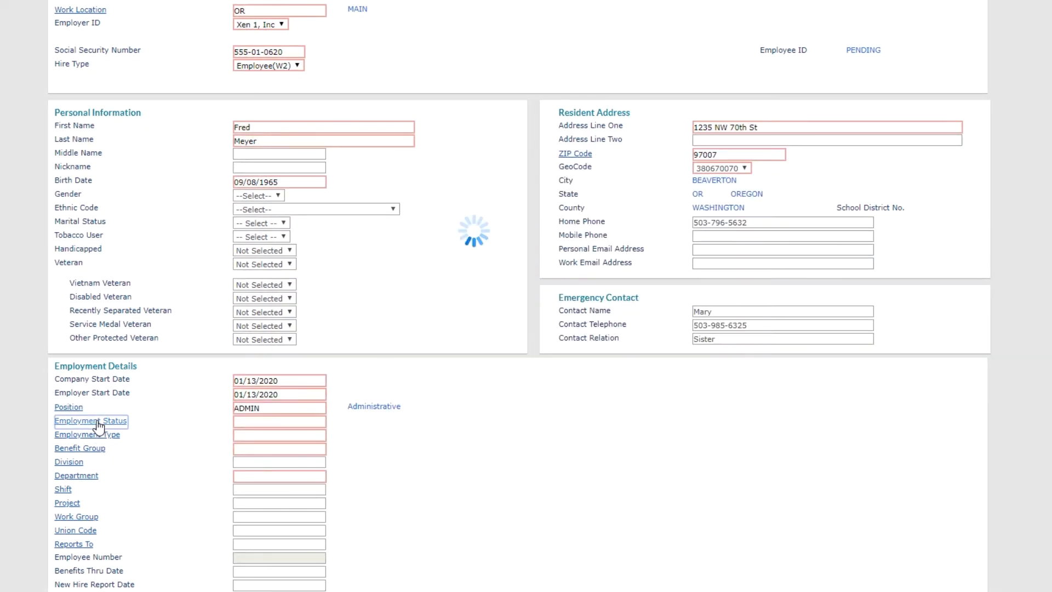
left_click(412, 181)
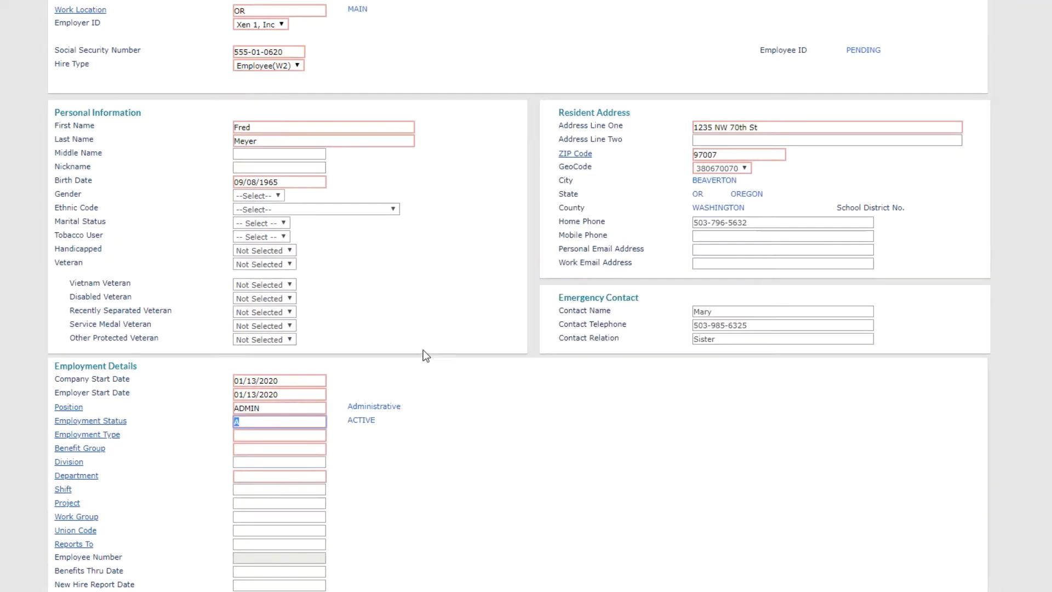
Step: Set employee type to FULLTIME REG EE and benefit group to PRIMARY
left_click(106, 435)
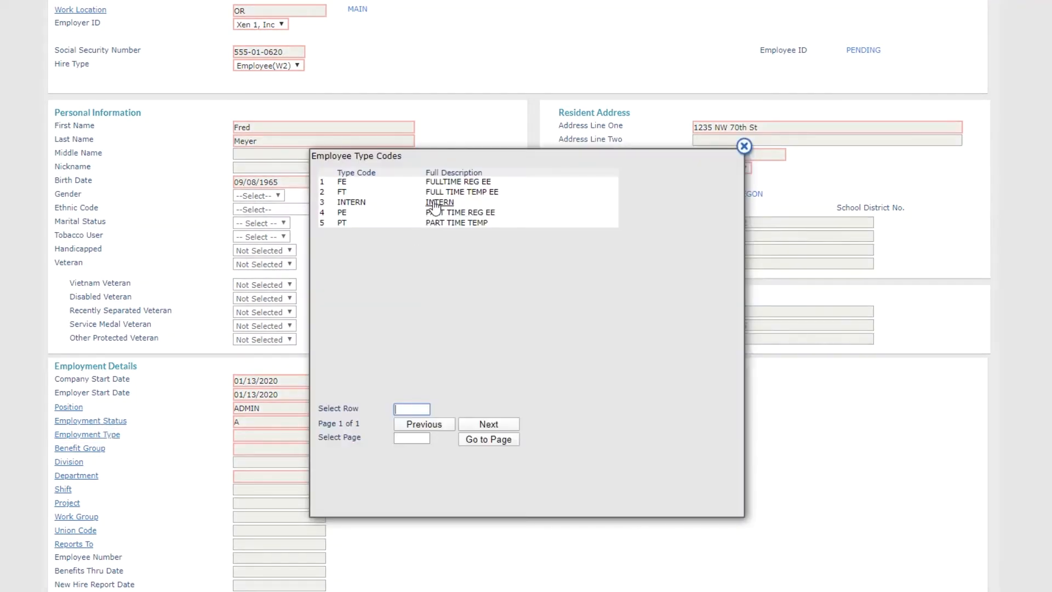
left_click(448, 193)
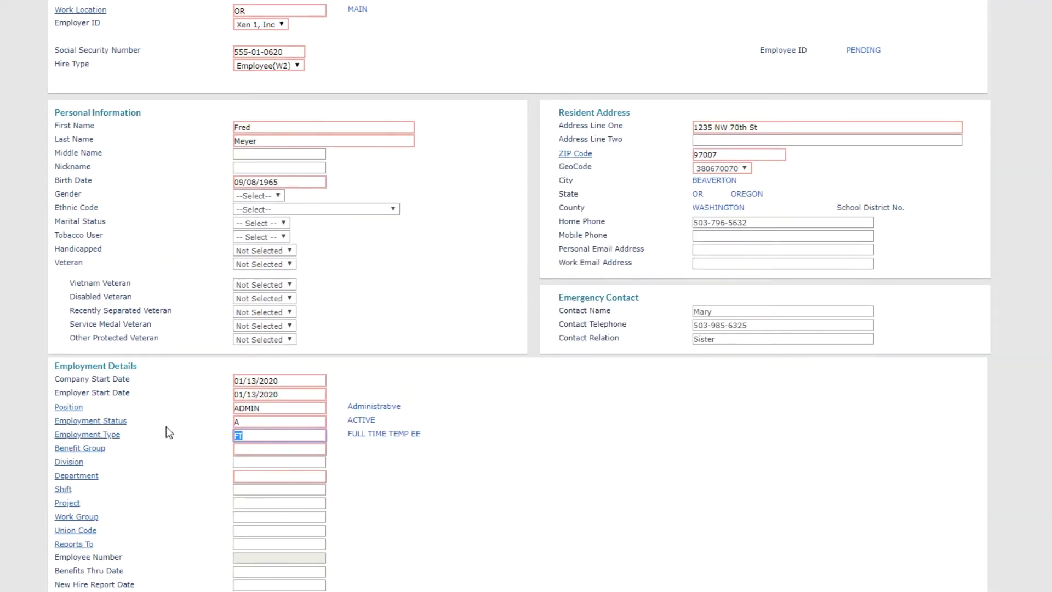
left_click(88, 435)
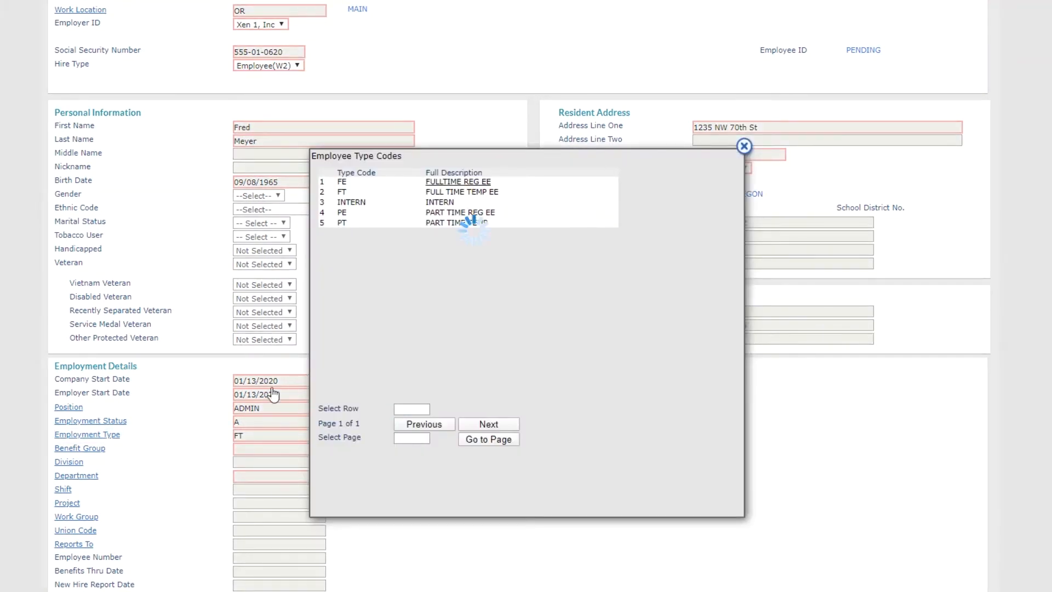
key("Return")
left_click(88, 449)
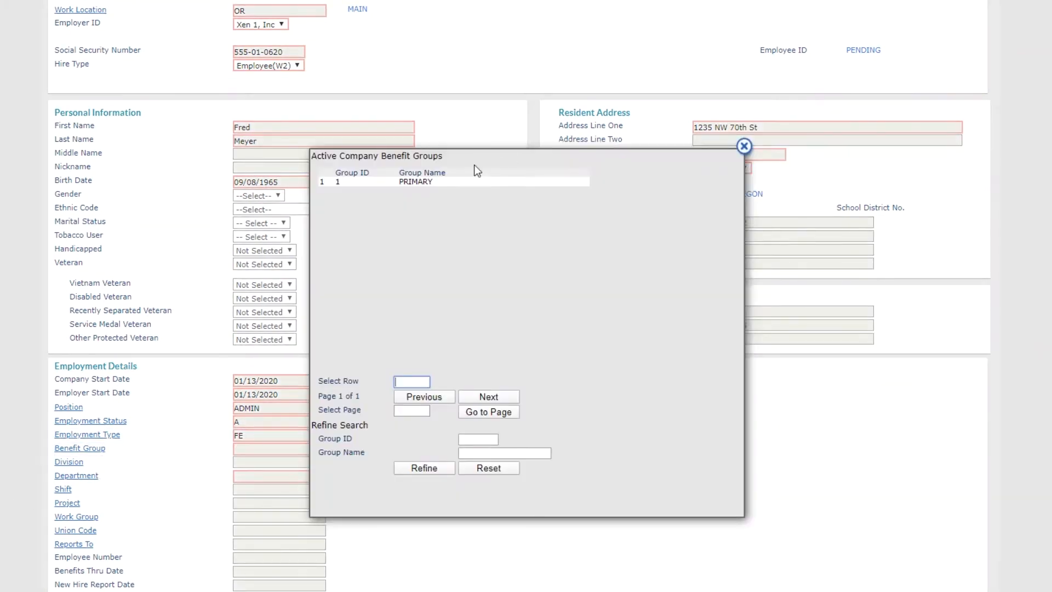
left_click(415, 182)
Step: Choose Administration as the department
scroll(429, 361, "down", 1)
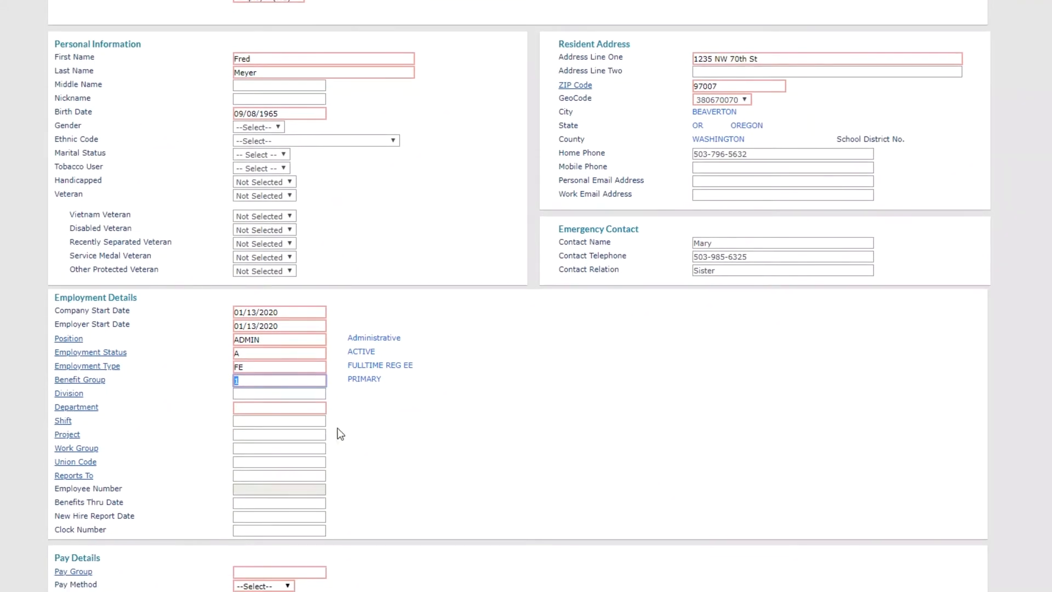
left_click(71, 406)
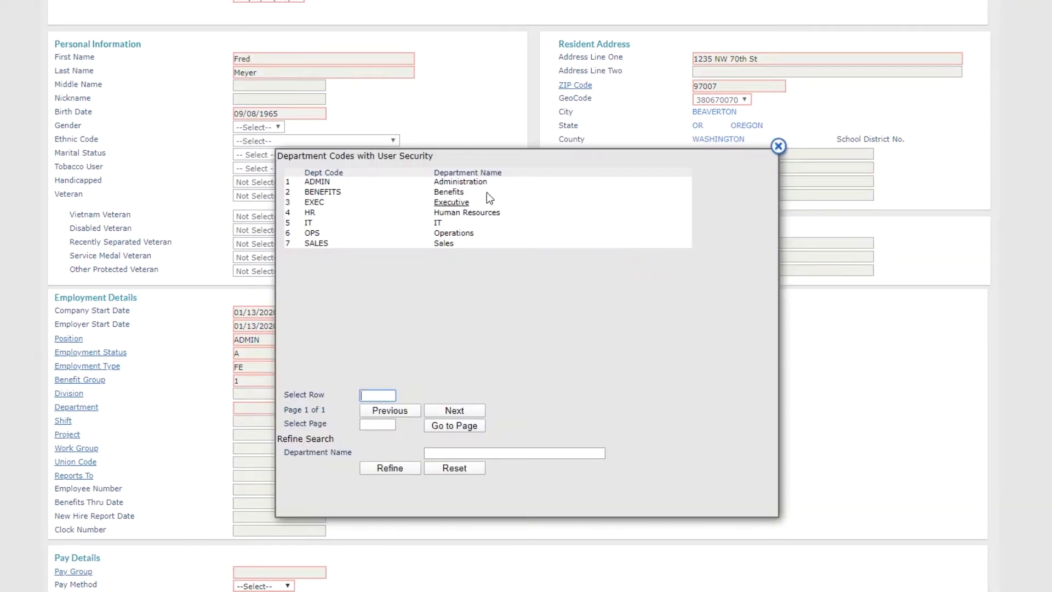
left_click(473, 183)
scroll(429, 418, "down", 1)
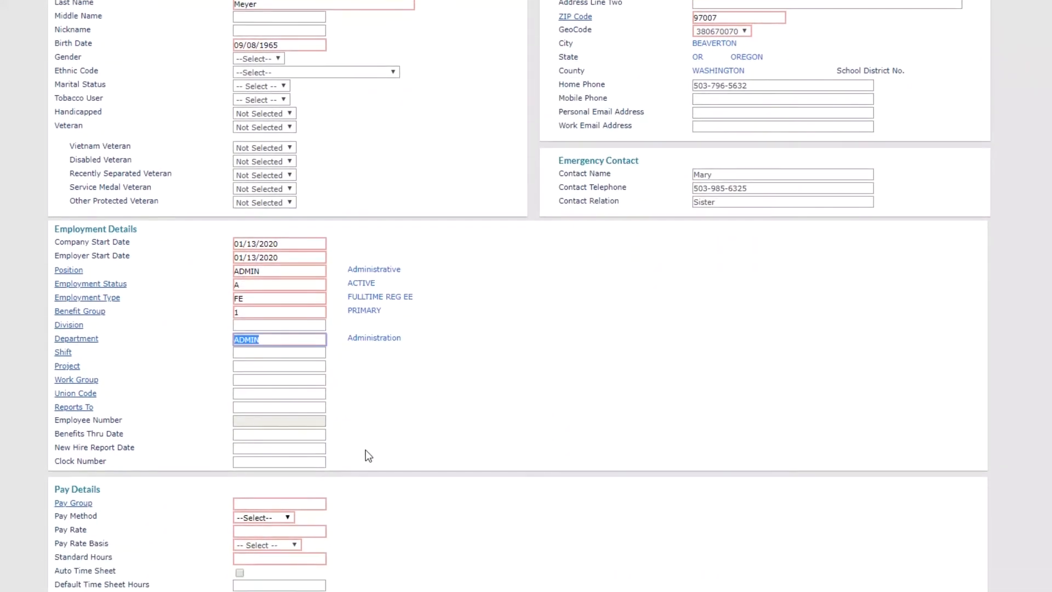
left_click(72, 503)
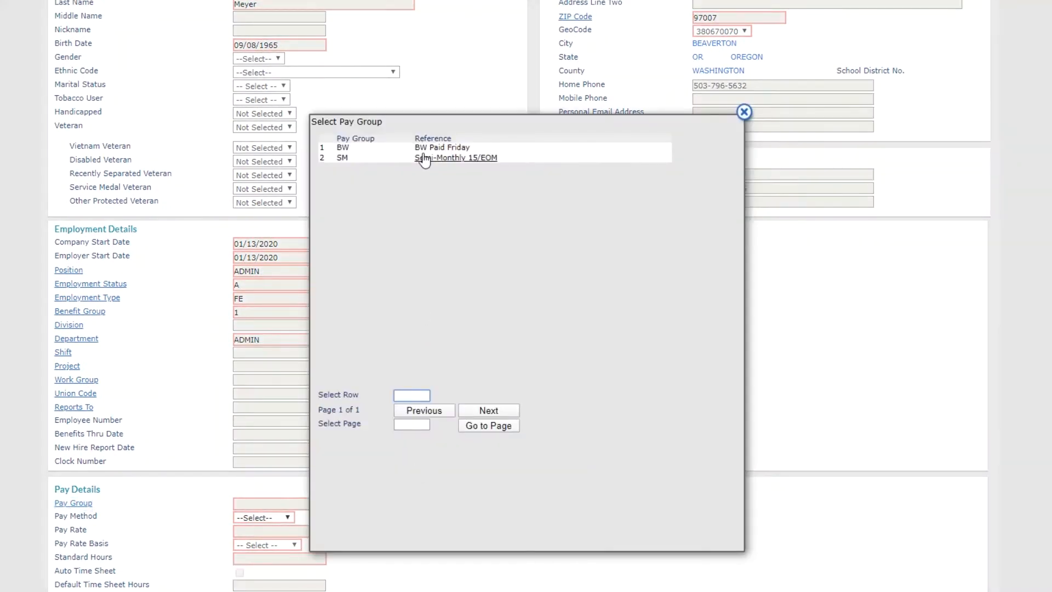
Step: Choose pay group BW Paid Friday, Hourly pay method and a pay rate of 15
left_click(434, 151)
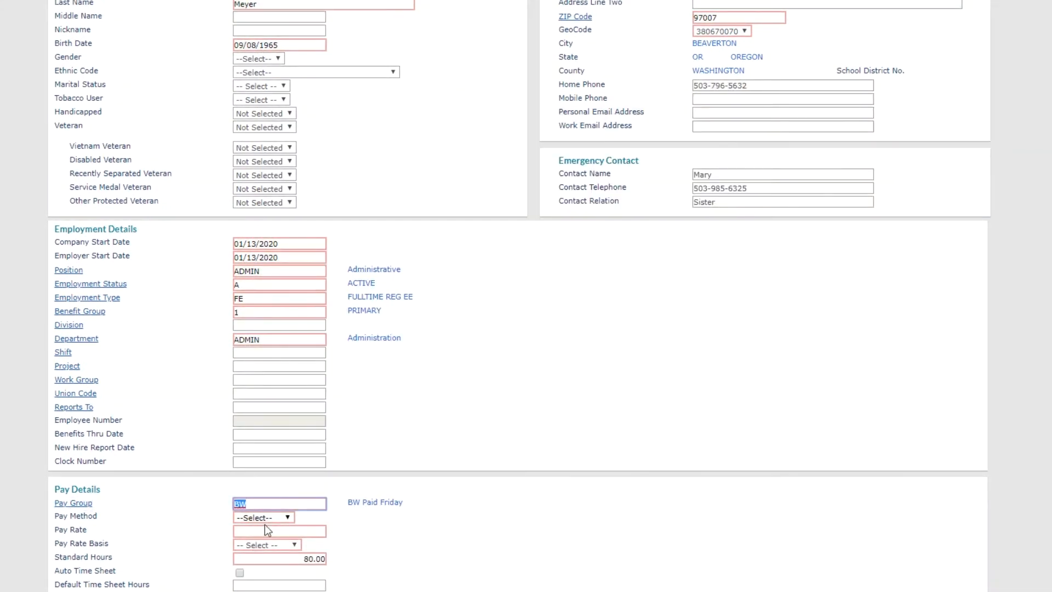
left_click(268, 518)
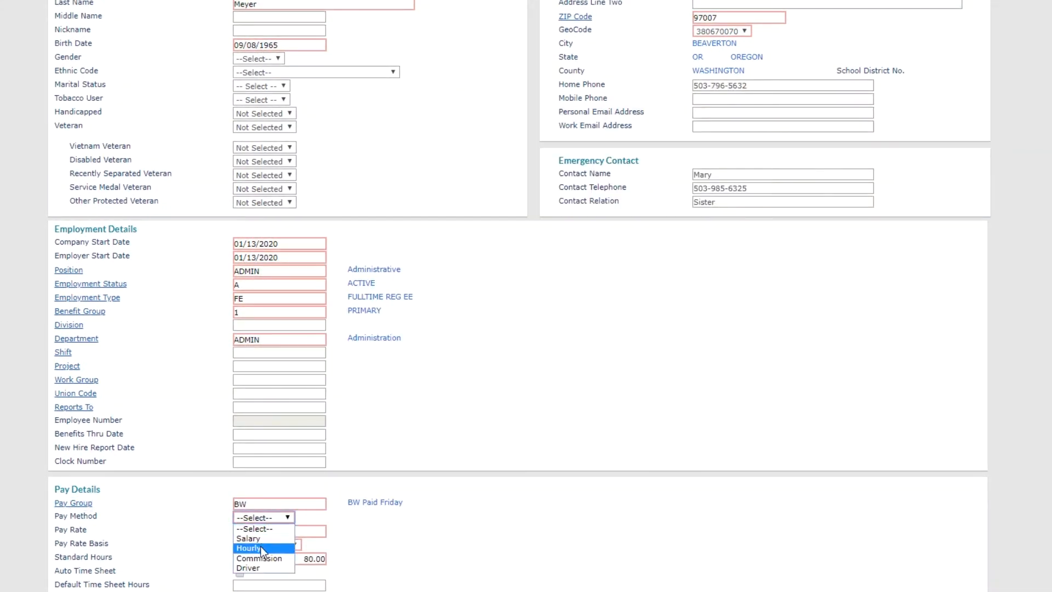
left_click(261, 547)
left_click(288, 531)
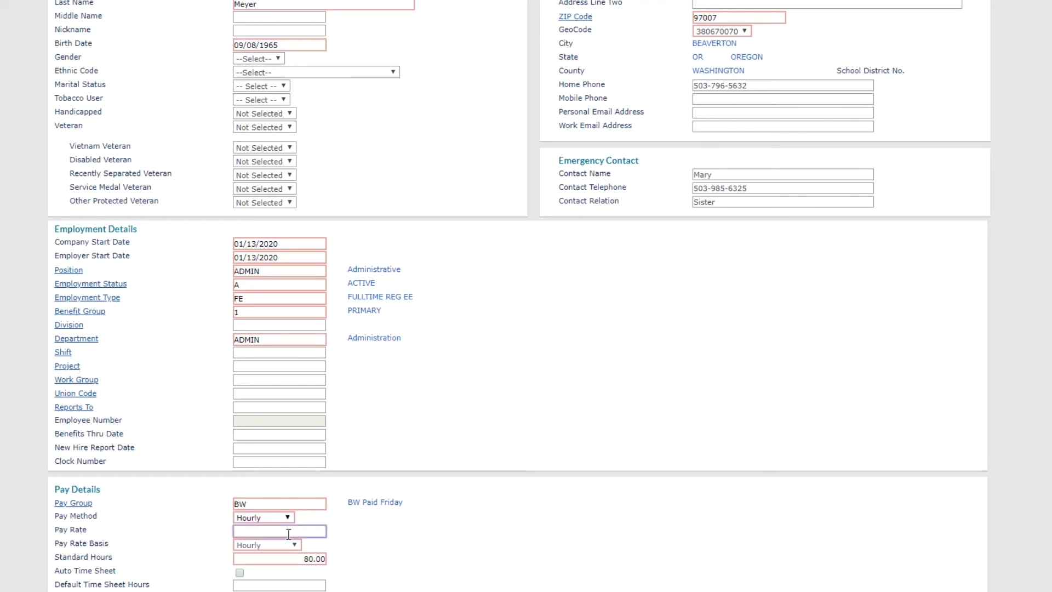
type("15")
left_click(640, 555)
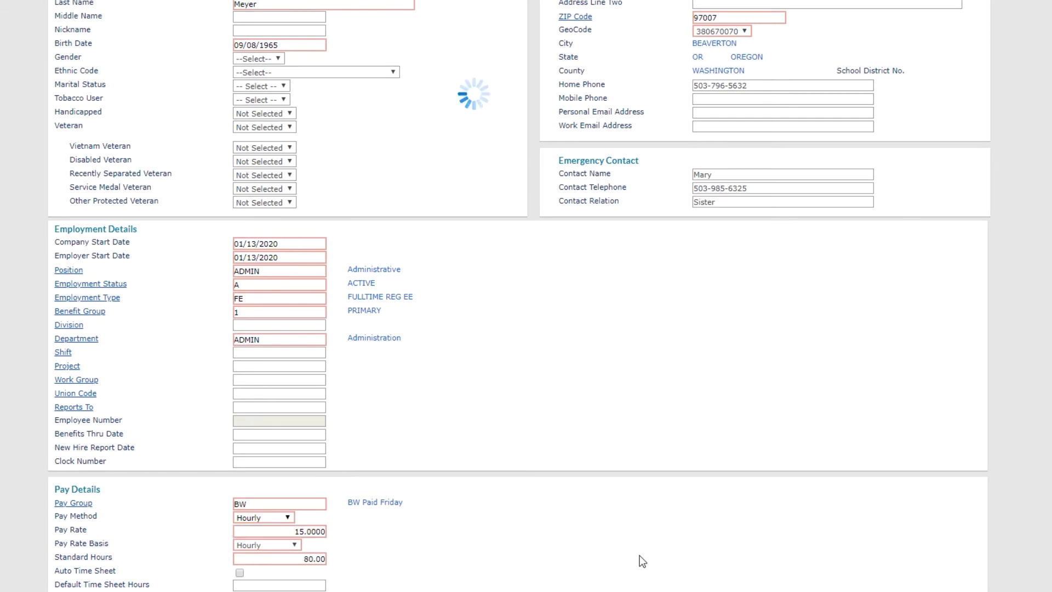
scroll(517, 518, "down", 1)
scroll(515, 518, "down", 1)
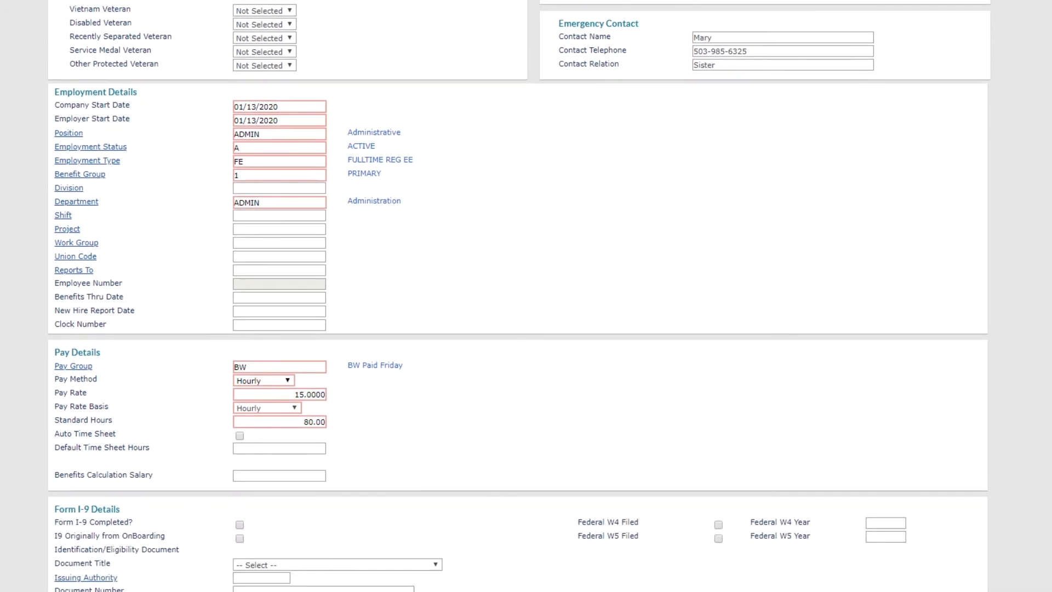
scroll(404, 454, "down", 3)
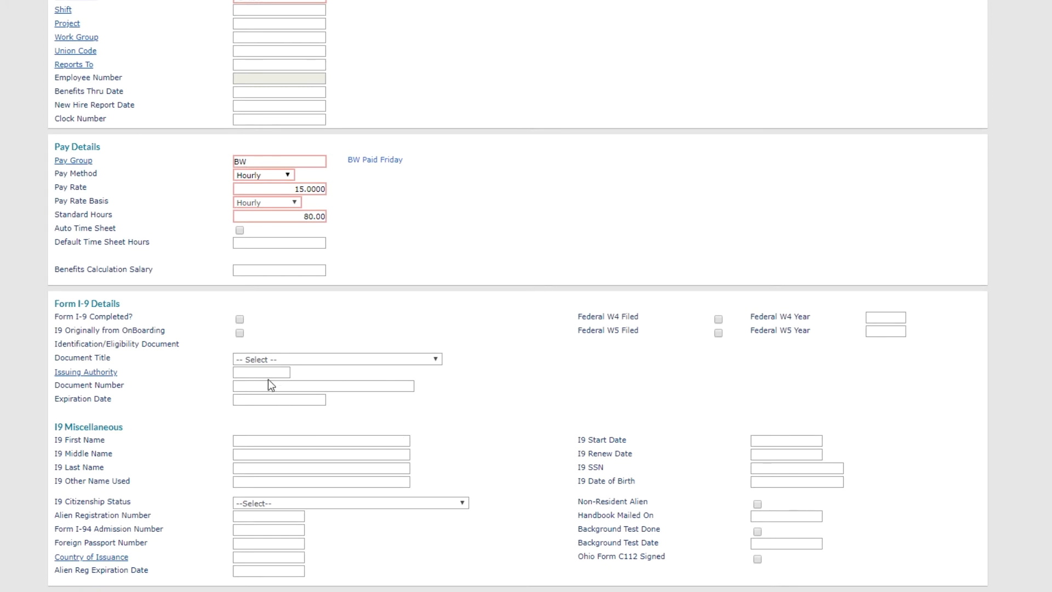
Step: Mark Form I-9 completed with a U.S. Passport issued by US
scroll(268, 379, "down", 1)
left_click(240, 264)
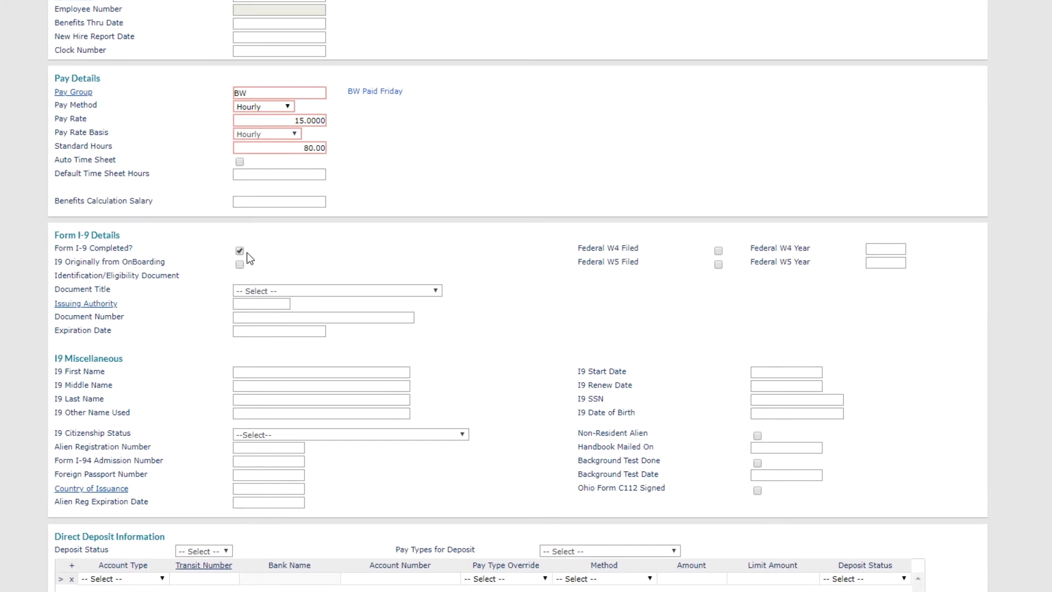
left_click(256, 291)
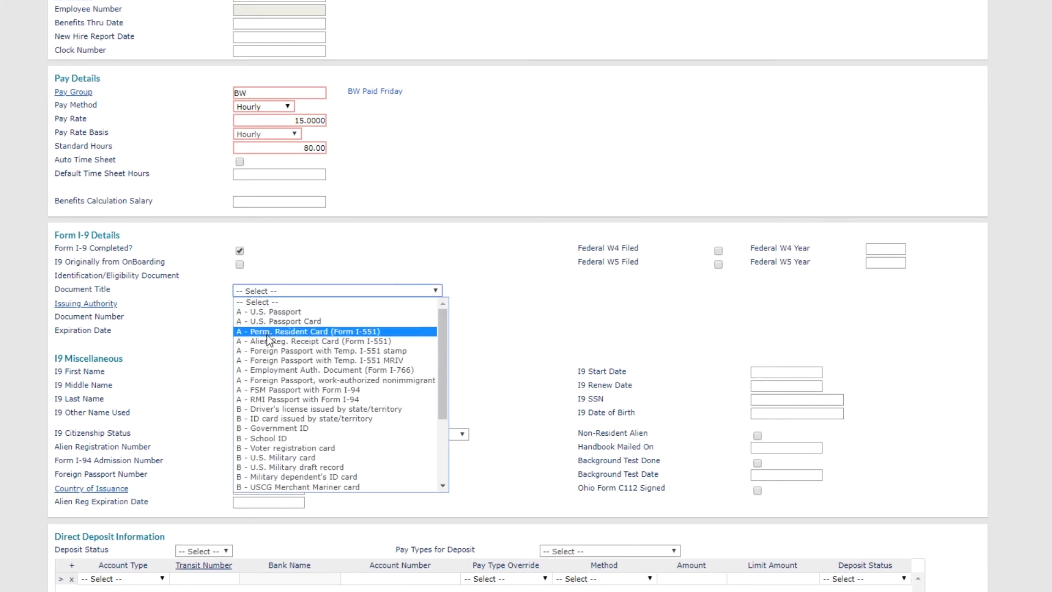
left_click(275, 312)
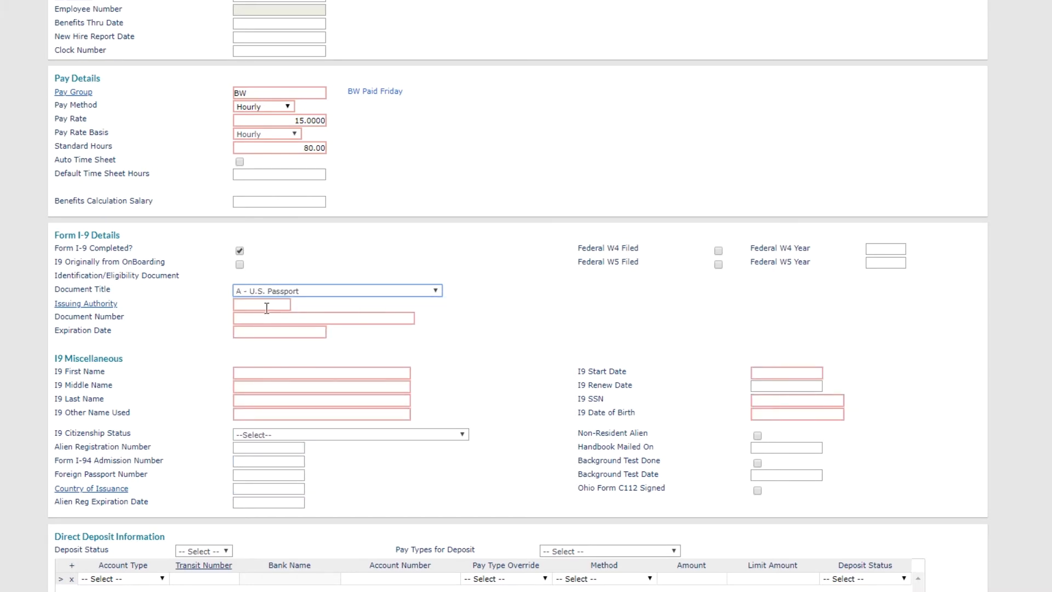
left_click(267, 305)
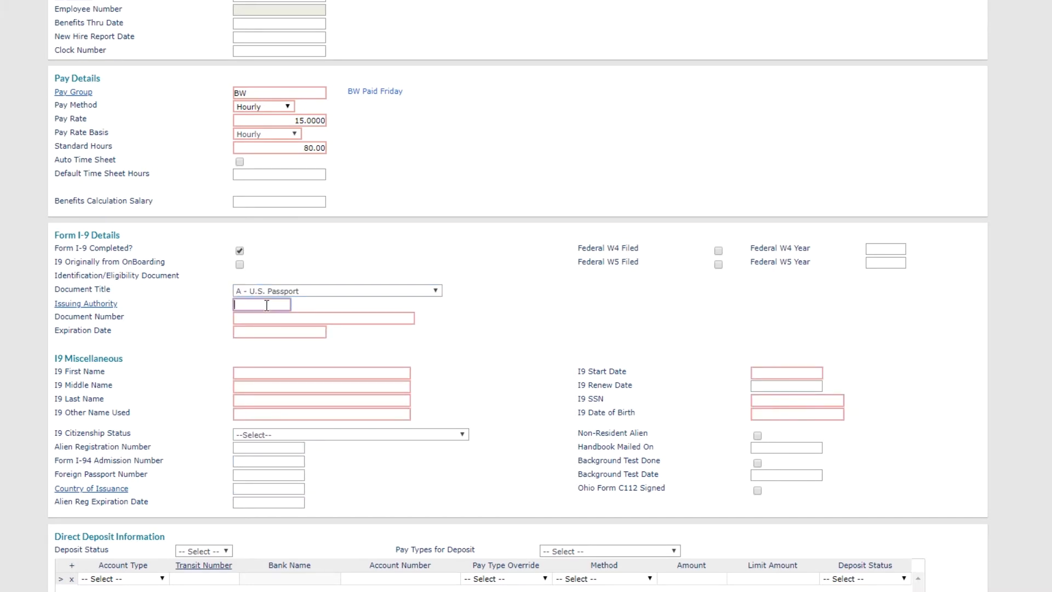
left_click(109, 304)
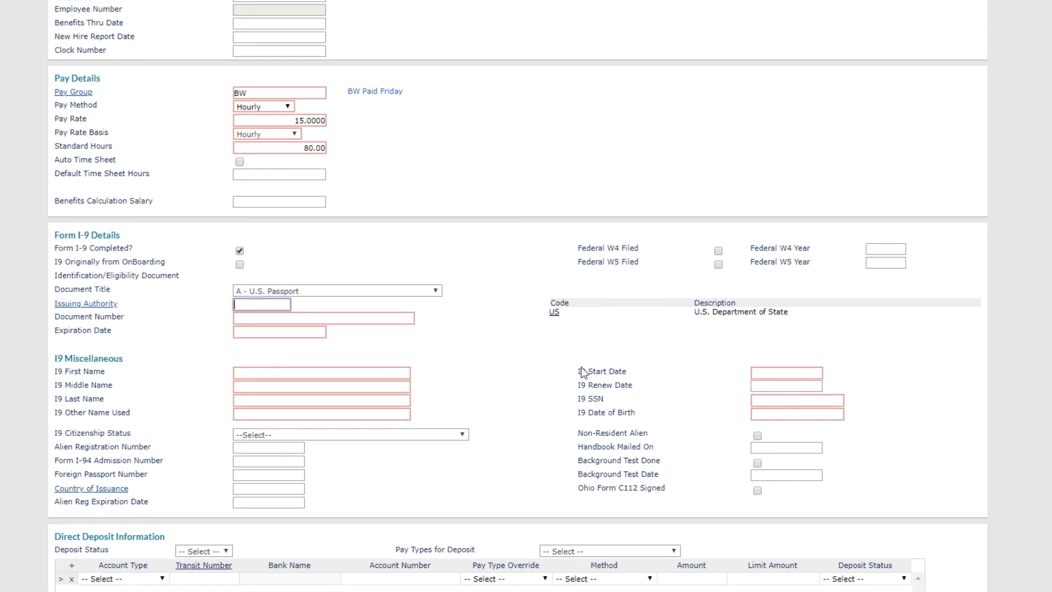
left_click(555, 312)
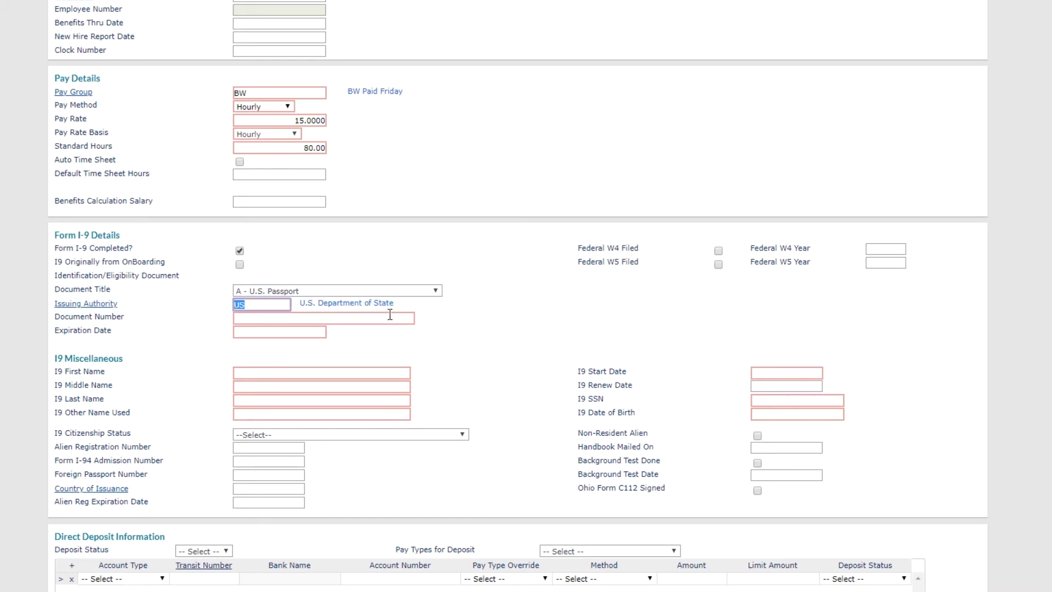
Step: Enter the passport's document number and expiration date 08/09/2025
left_click(352, 317)
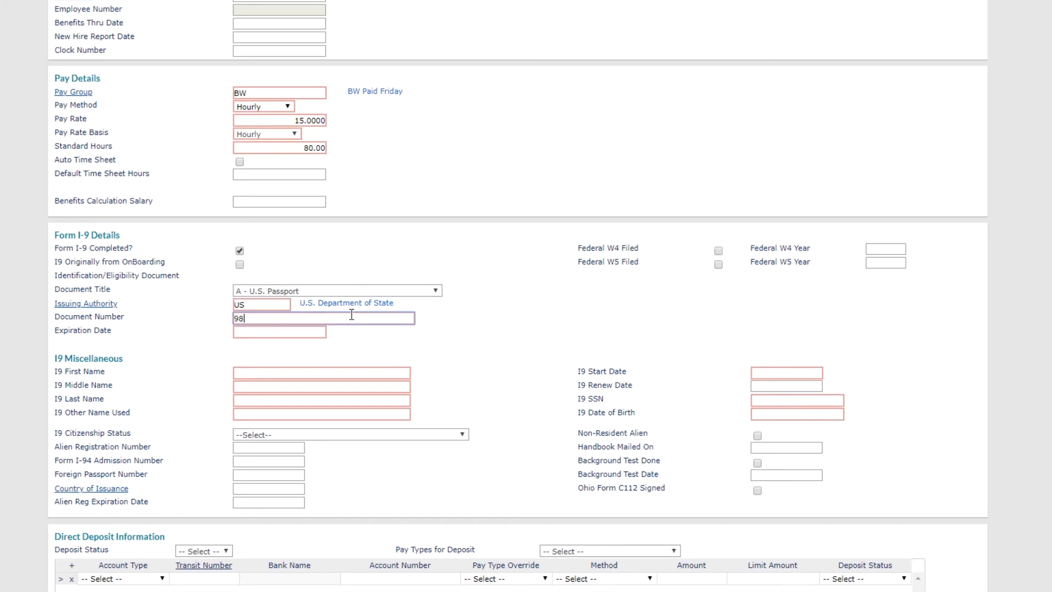
left_click(297, 333)
type("08/09/2025")
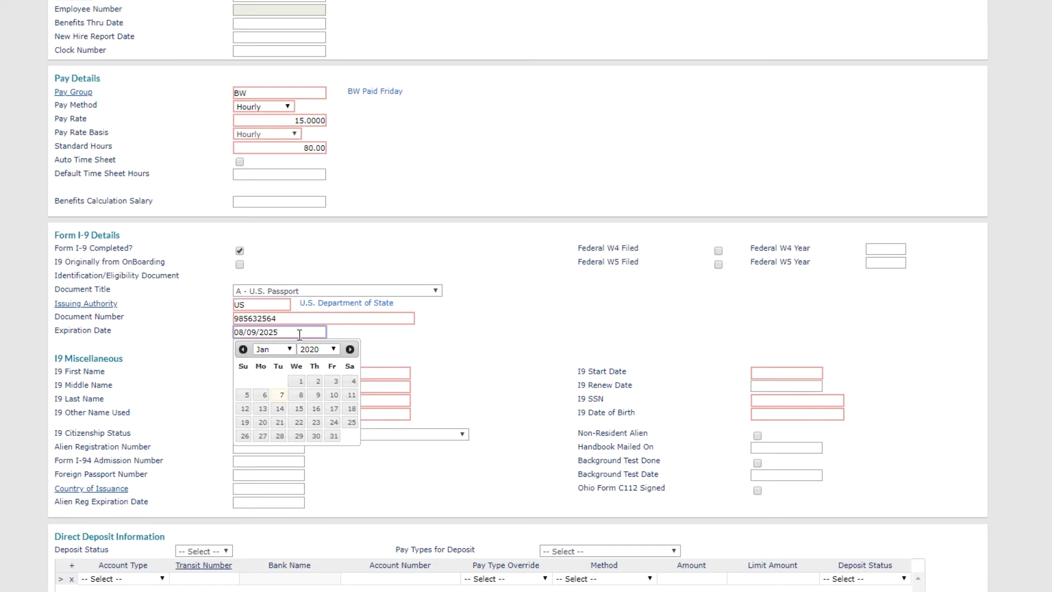
left_click(504, 354)
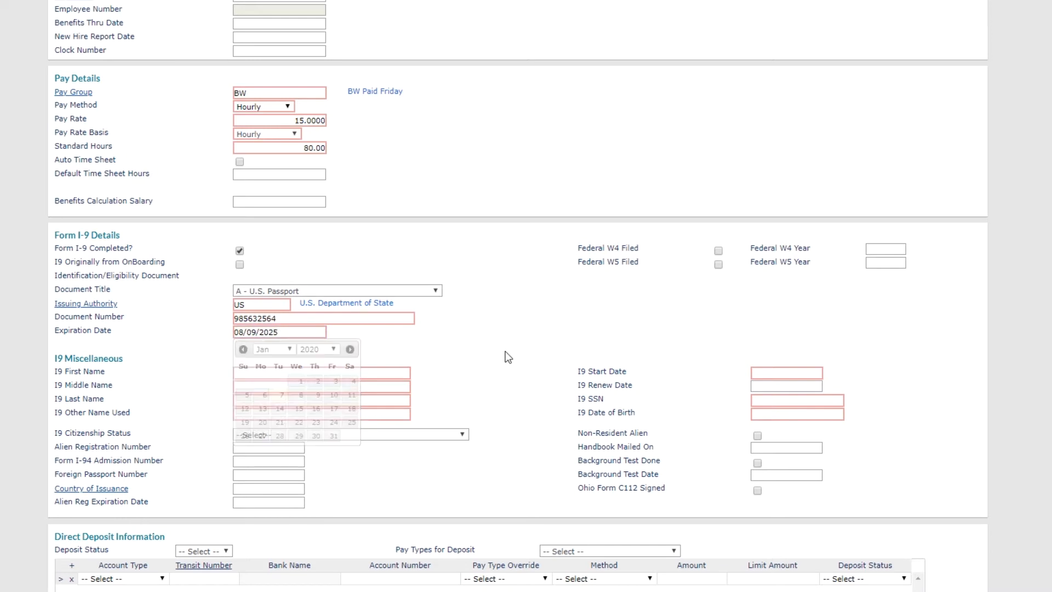
left_click(267, 372)
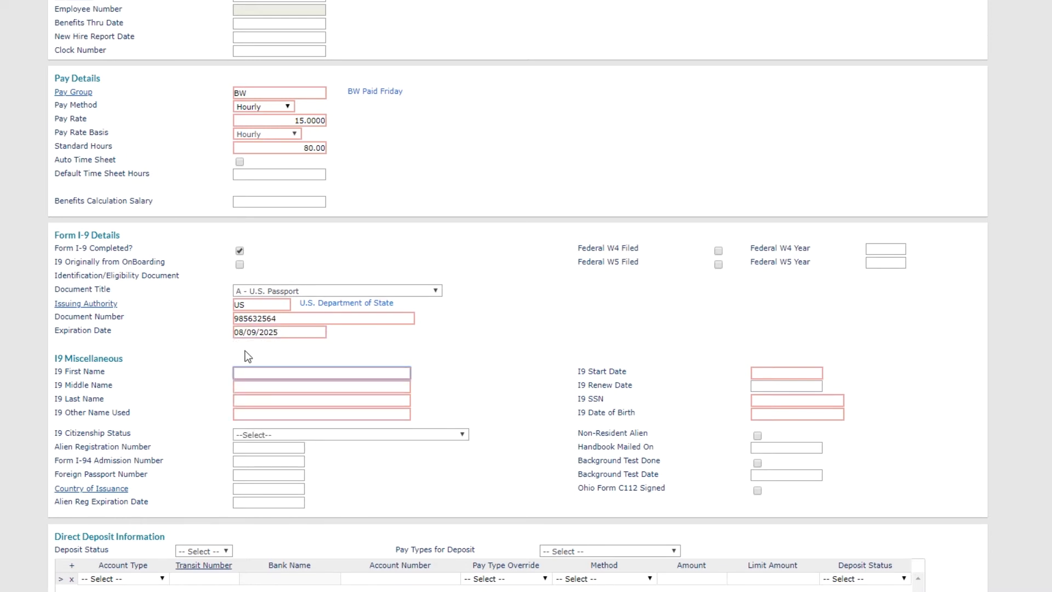
Step: Enter the employee's I9 first, middle and last names, with Other Name NA
key("Tab")
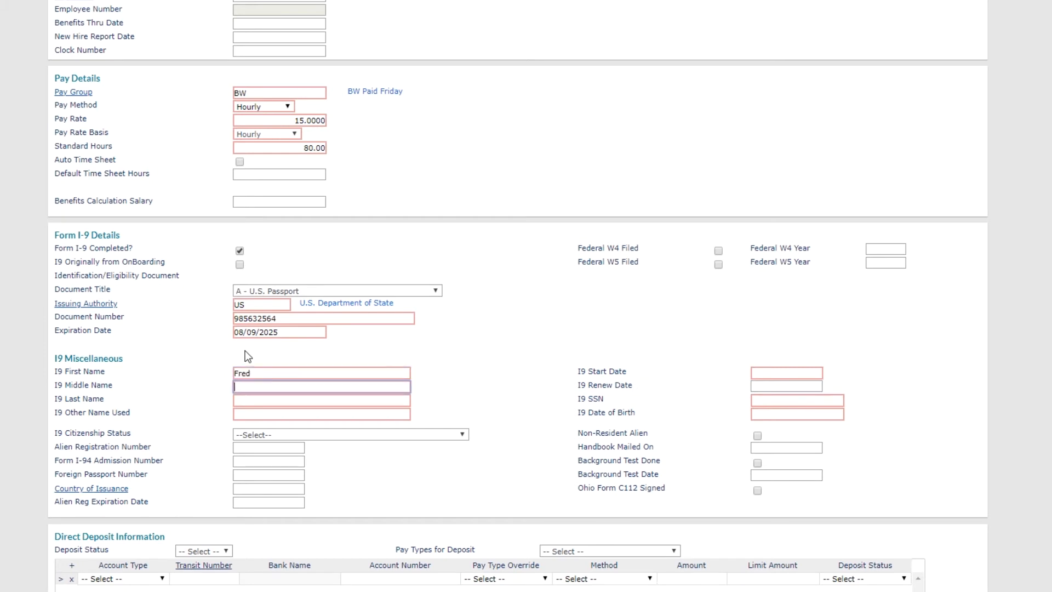
key("Tab")
key("Tab")
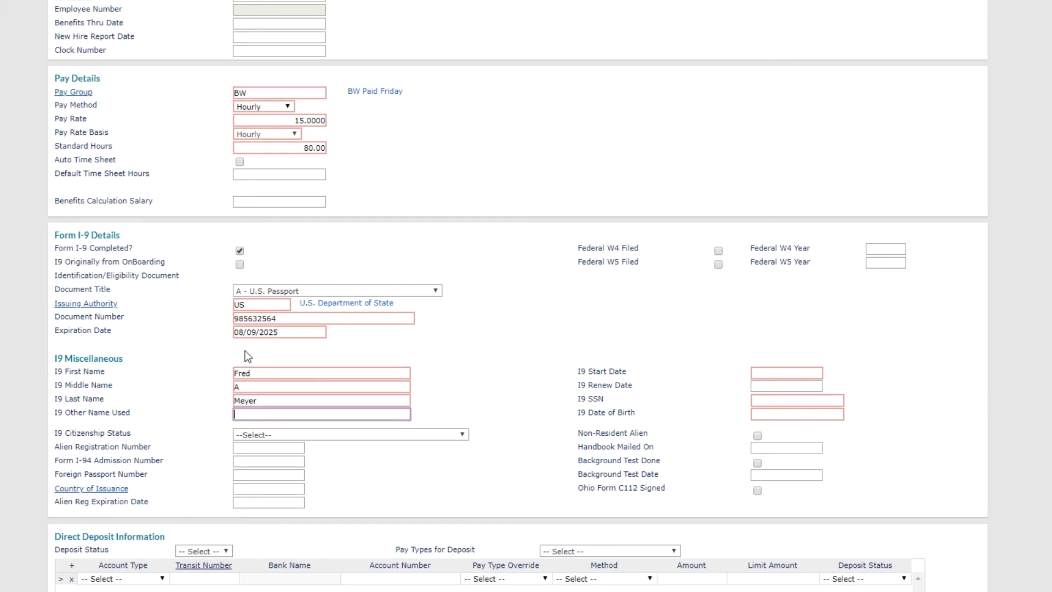
type("NA")
Step: Set the I9 start date to 01/13/2020 and enter the SSN and birth date
left_click(787, 373)
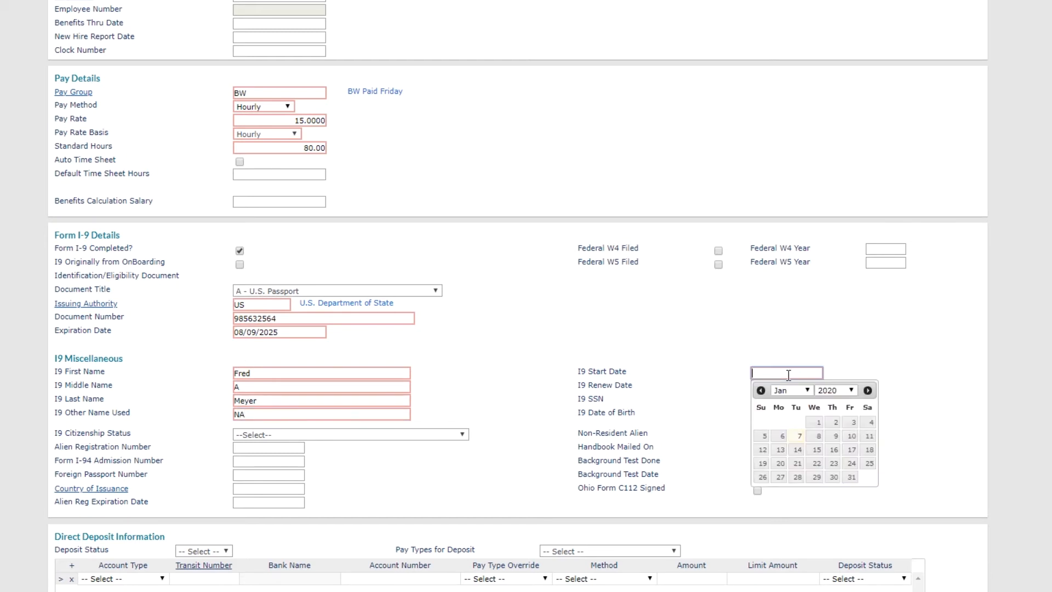
left_click(781, 454)
left_click(791, 404)
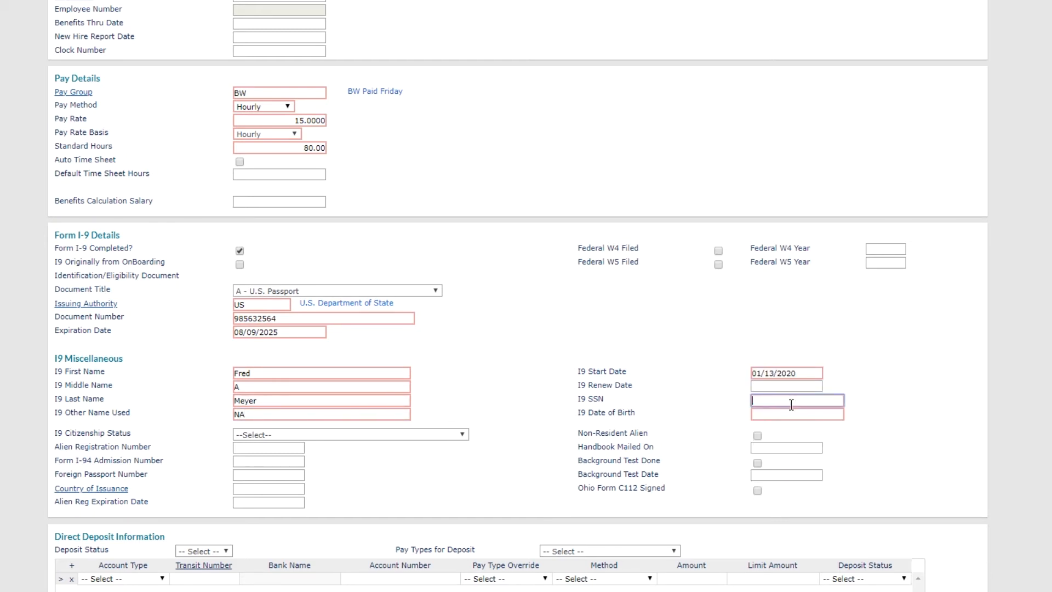
left_click(787, 415)
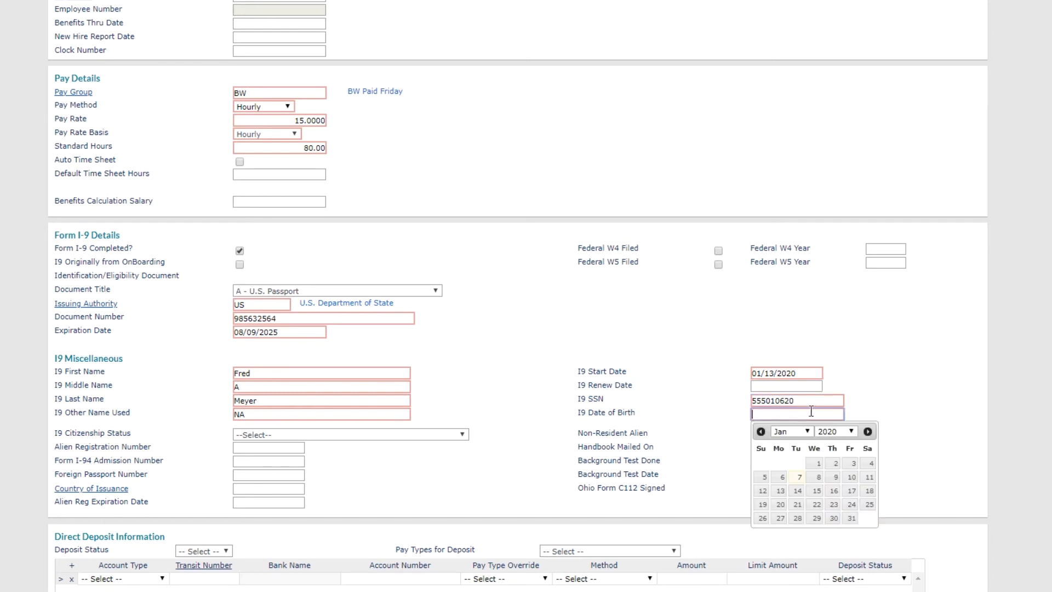
left_click(833, 350)
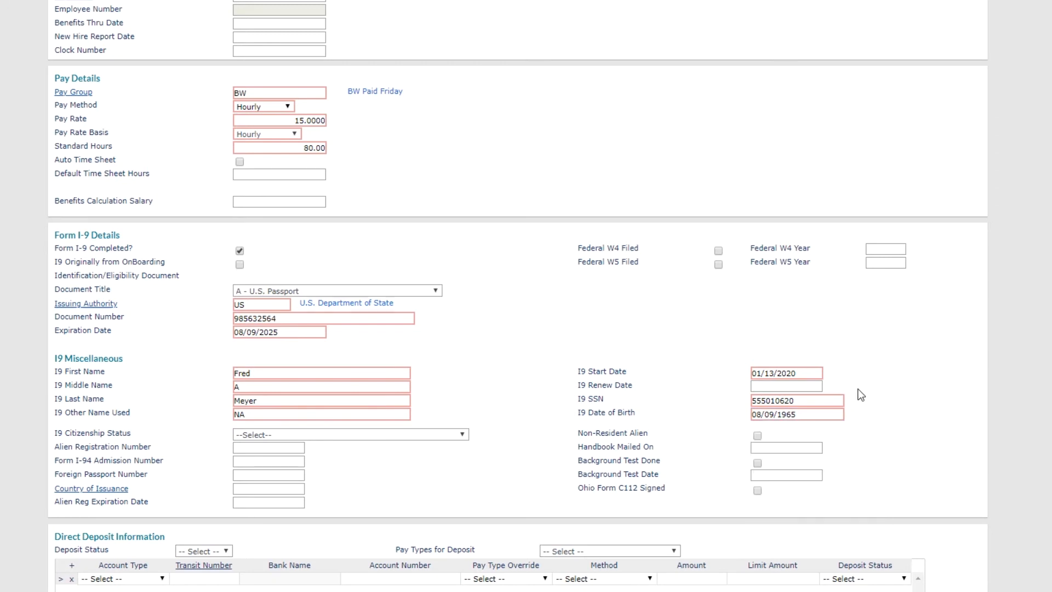
scroll(875, 419, "down", 4)
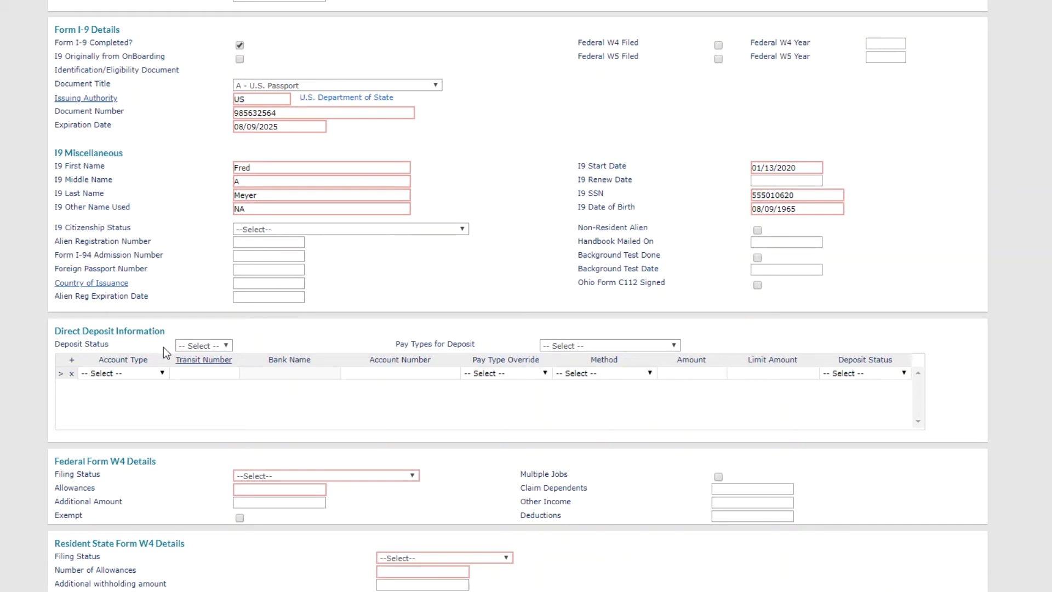
Step: Make the first direct deposit row Active with account type Checking
left_click(201, 347)
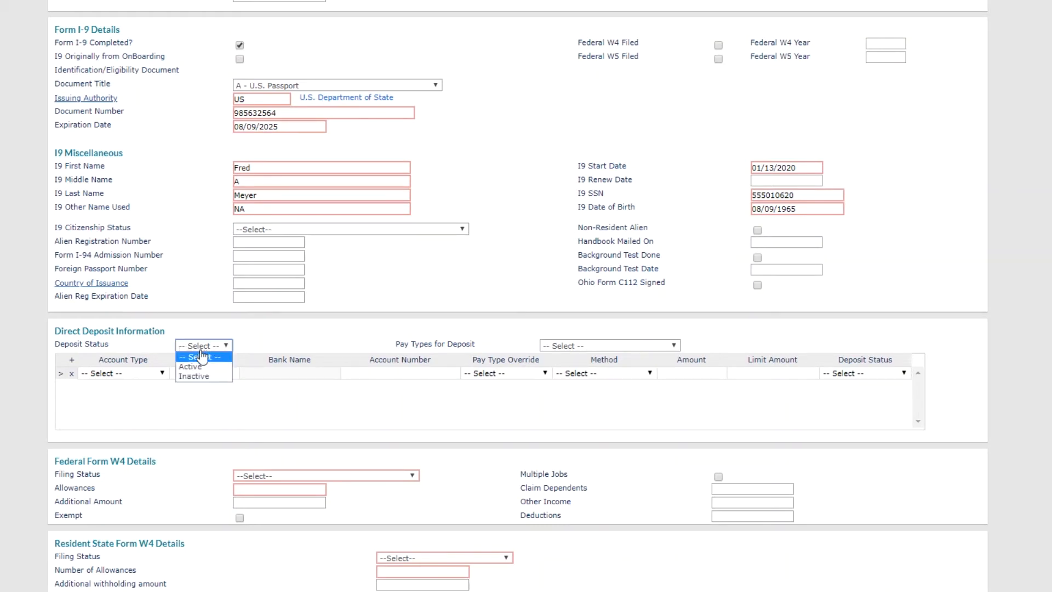
left_click(204, 365)
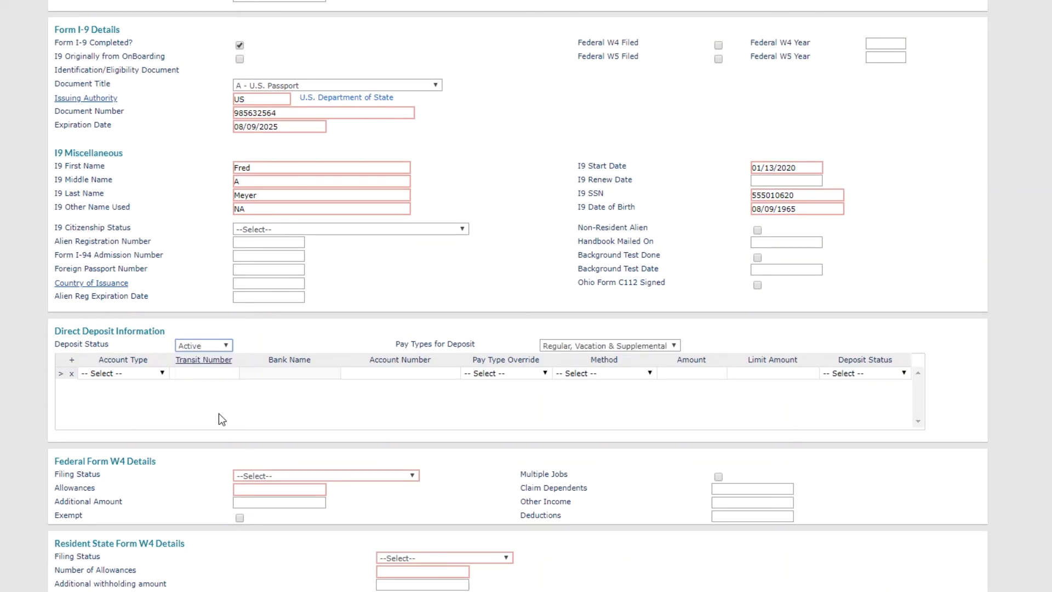
left_click(127, 373)
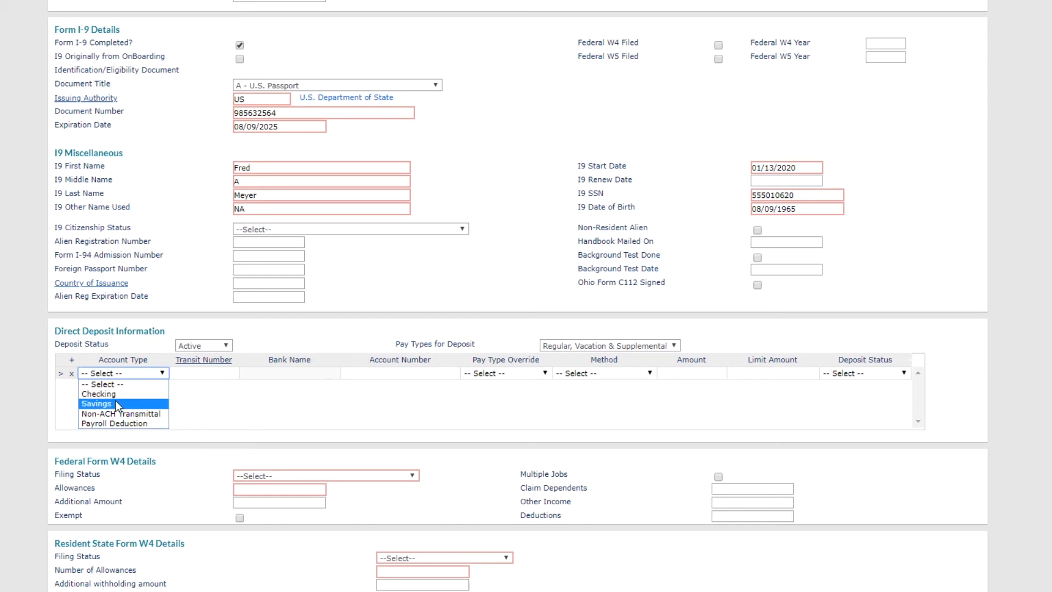
left_click(116, 394)
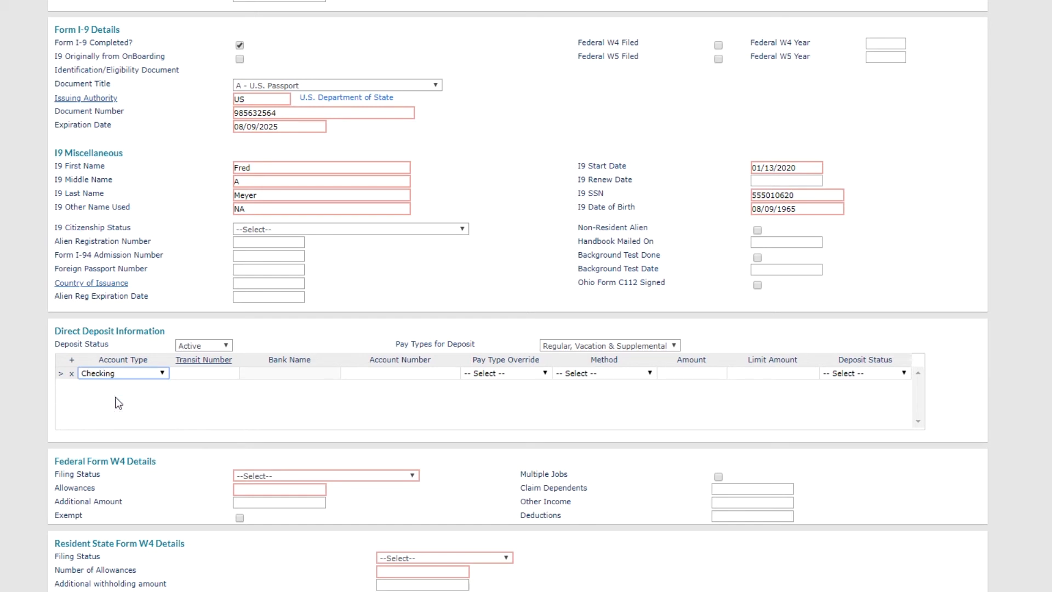
left_click(207, 362)
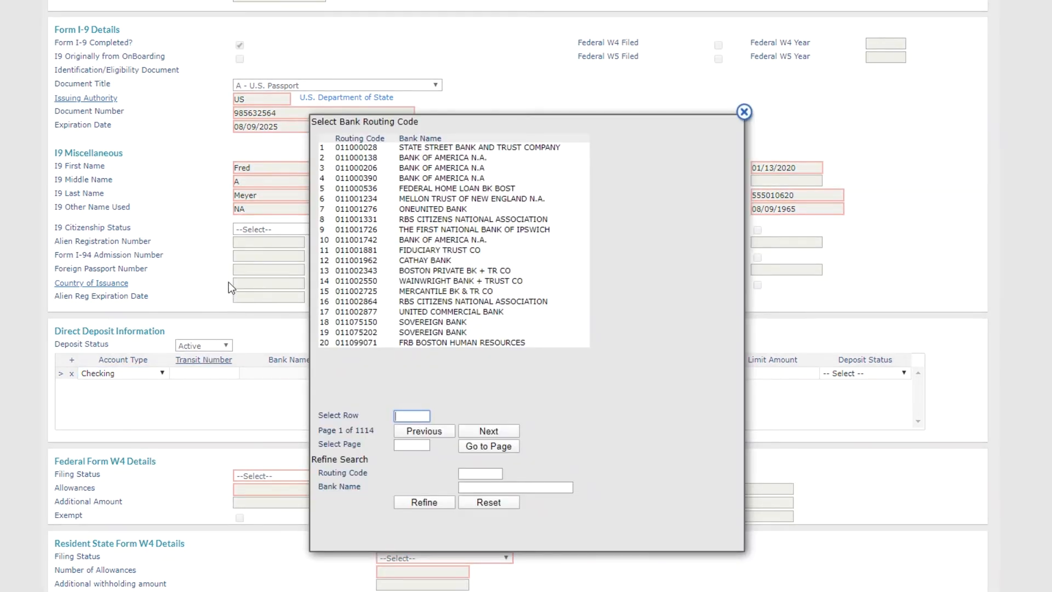
Step: Pick JP Morgan Chase routing code 021000238 and enter the checking account number
left_click(501, 487)
type("Chase")
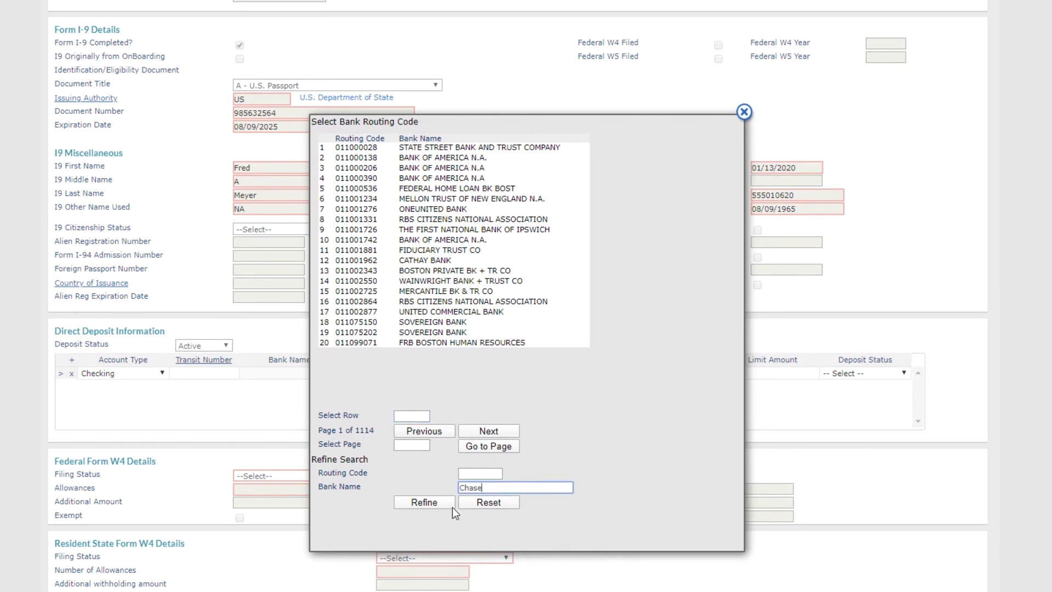
left_click(442, 502)
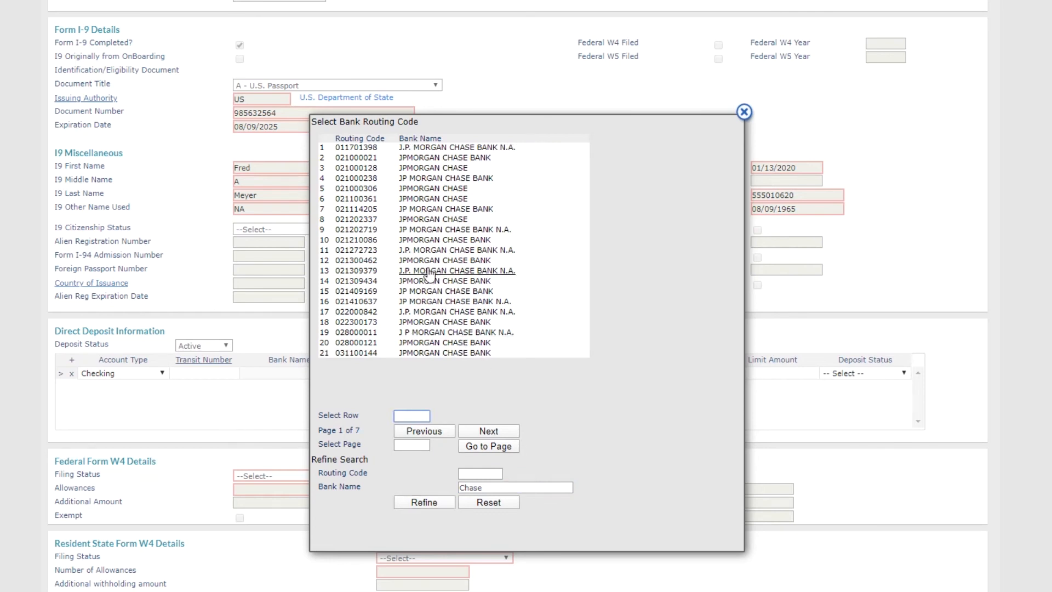
left_click(367, 181)
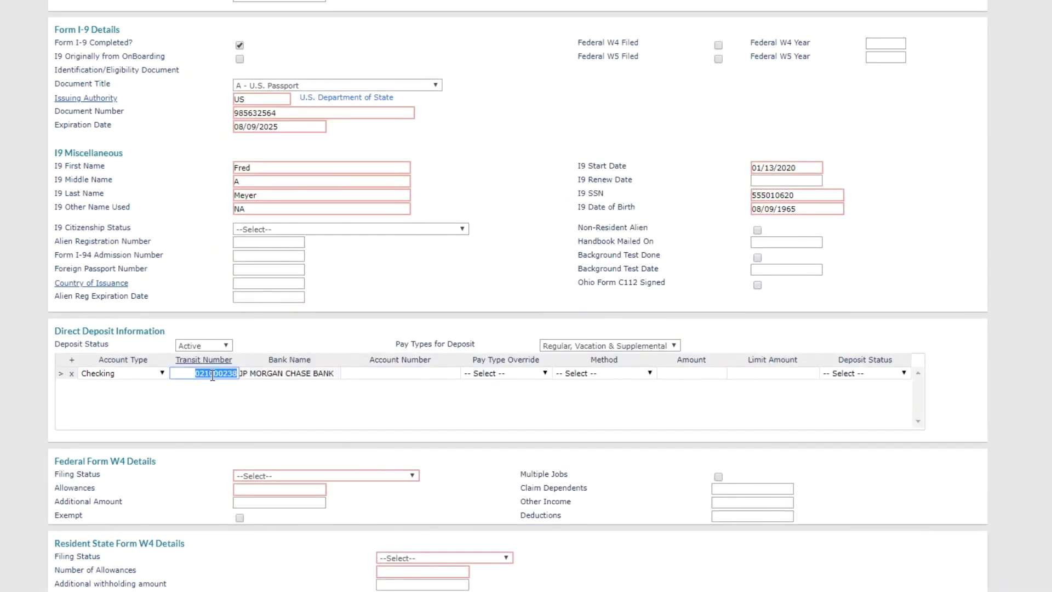
left_click(235, 374)
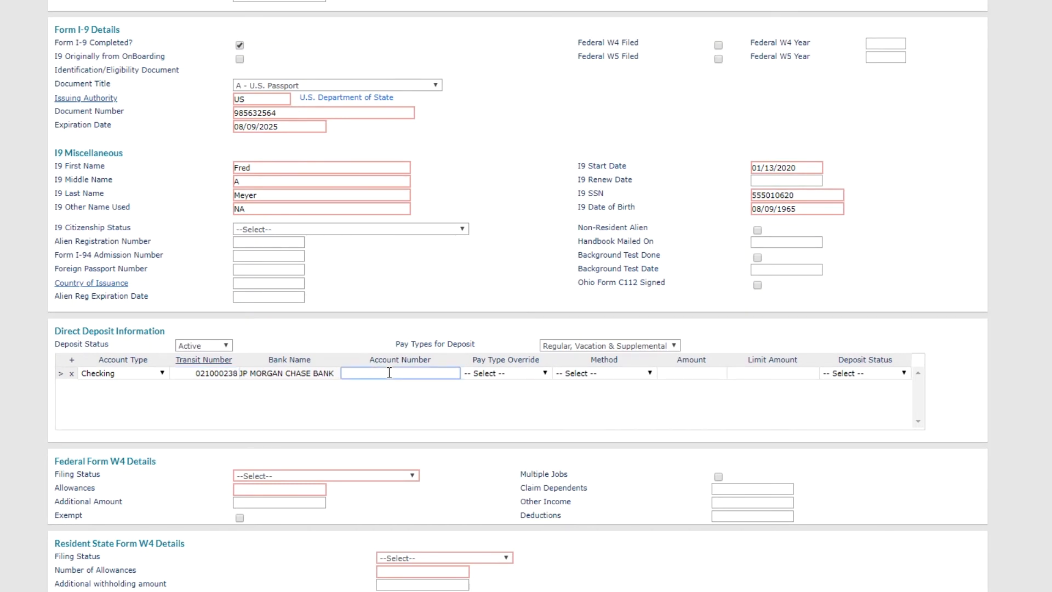
Step: Set the checking deposit to Fixed Amount 100 with Prenote status
left_click(578, 375)
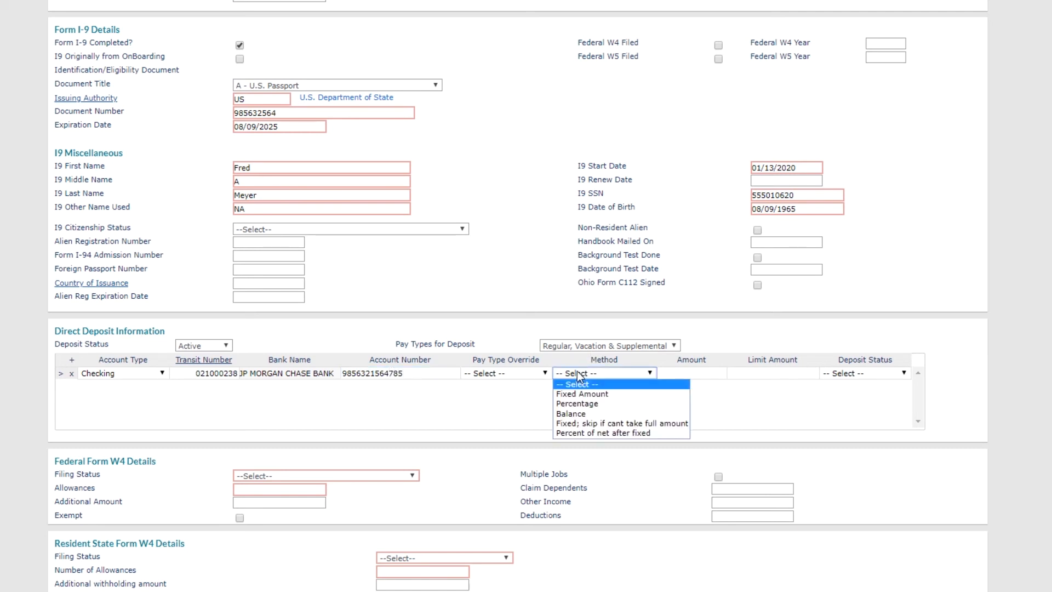
left_click(604, 395)
left_click(689, 375)
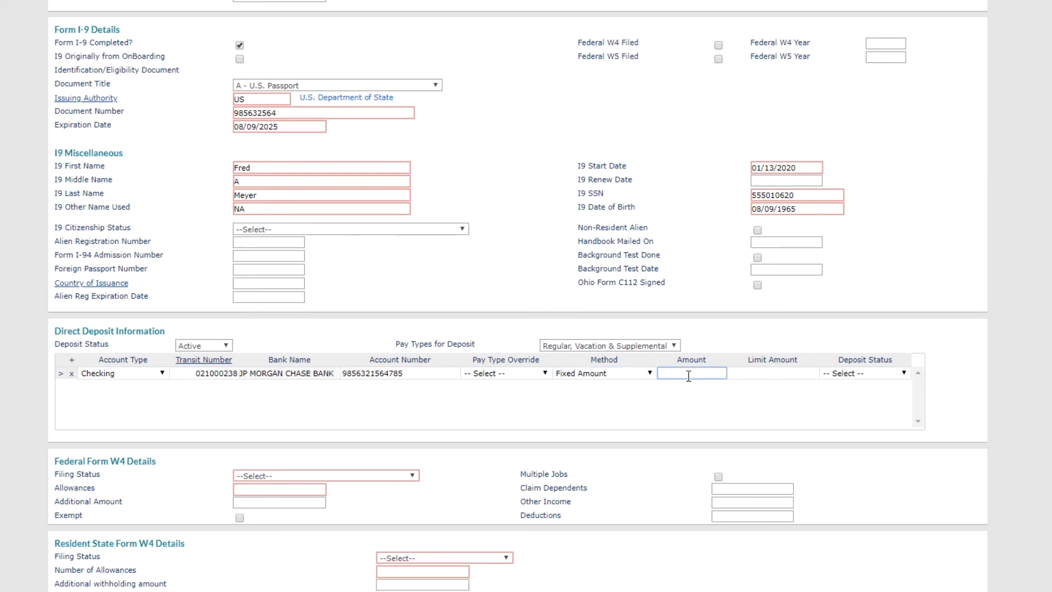
type("100")
left_click(841, 372)
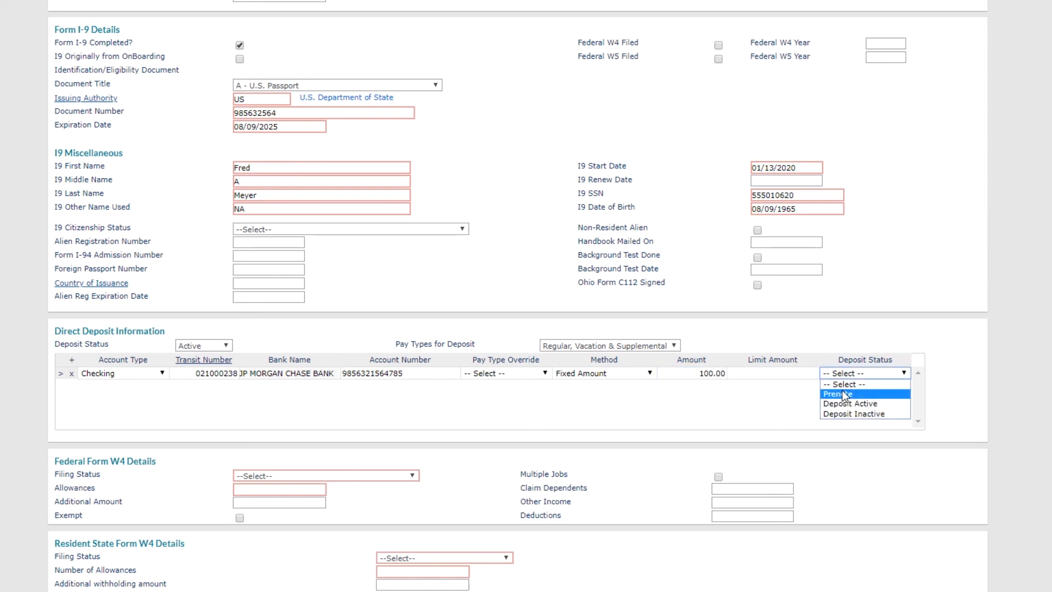
left_click(844, 394)
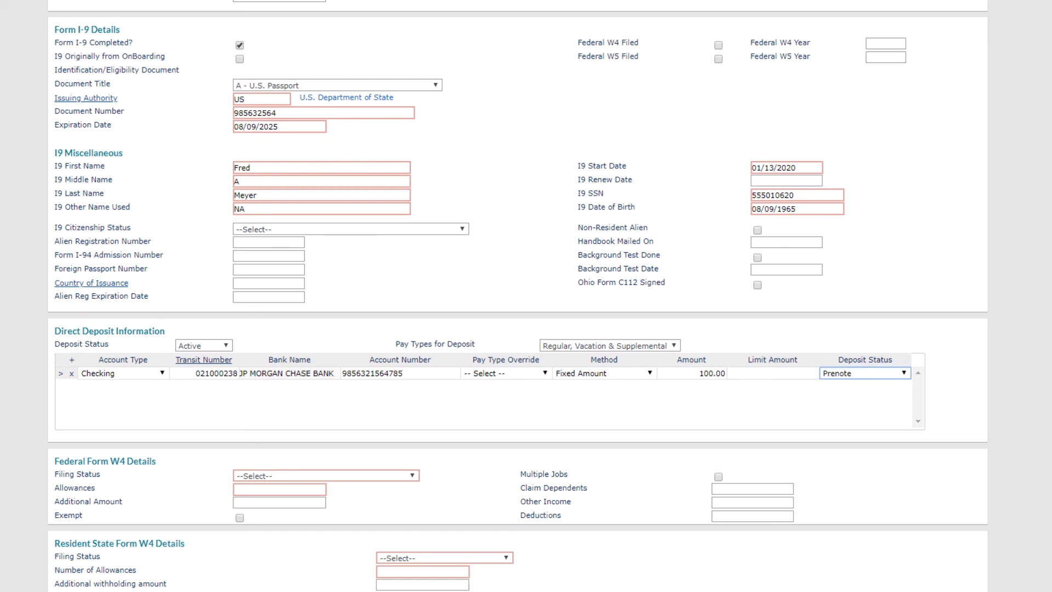
Step: Add a Savings deposit row at Bank of America (011000206) with its account number
left_click(72, 360)
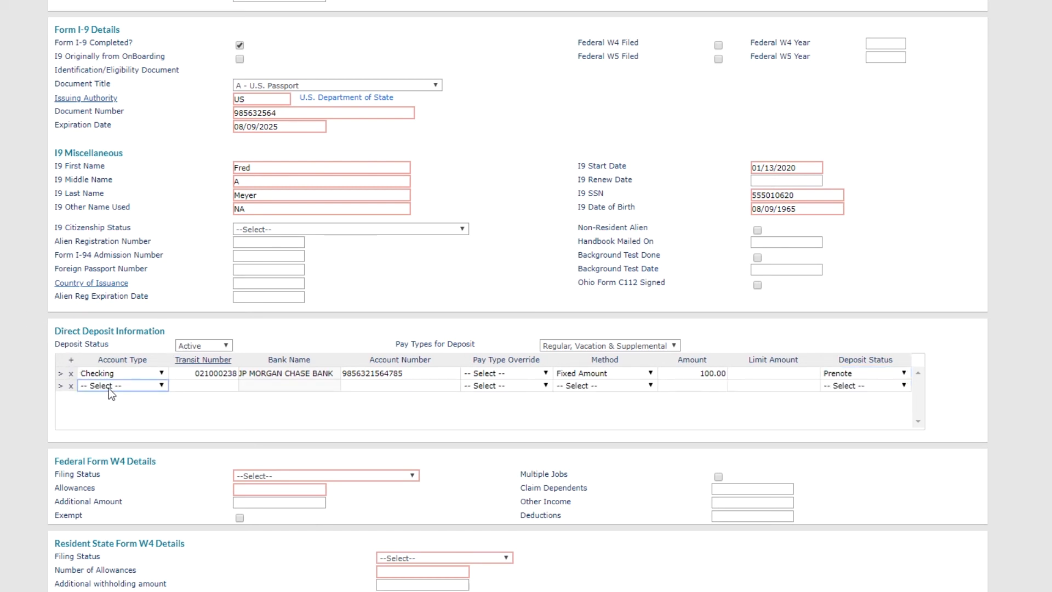
left_click(108, 387)
left_click(104, 415)
left_click(203, 360)
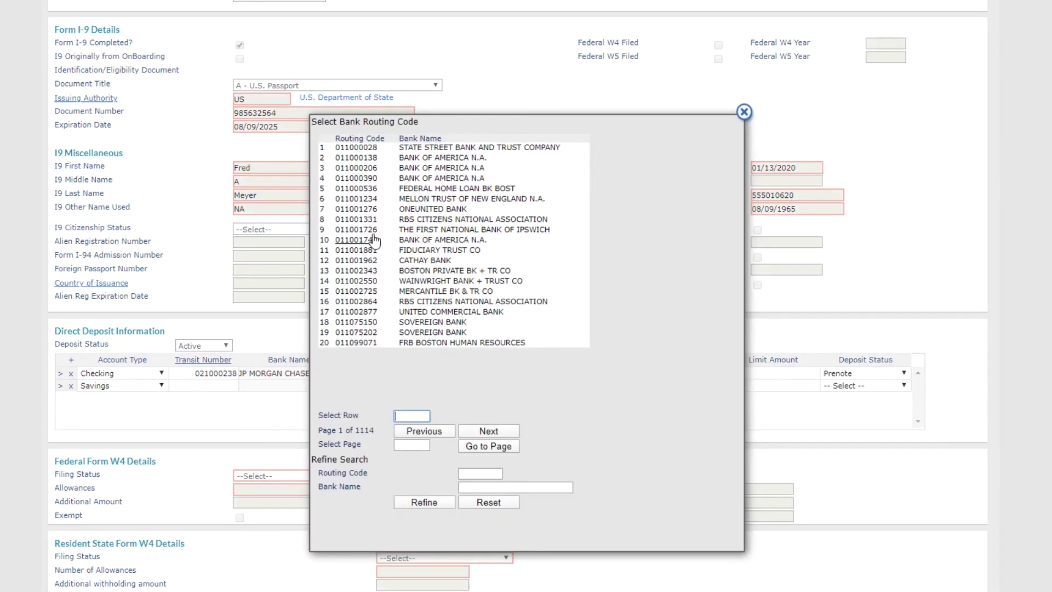
left_click(362, 168)
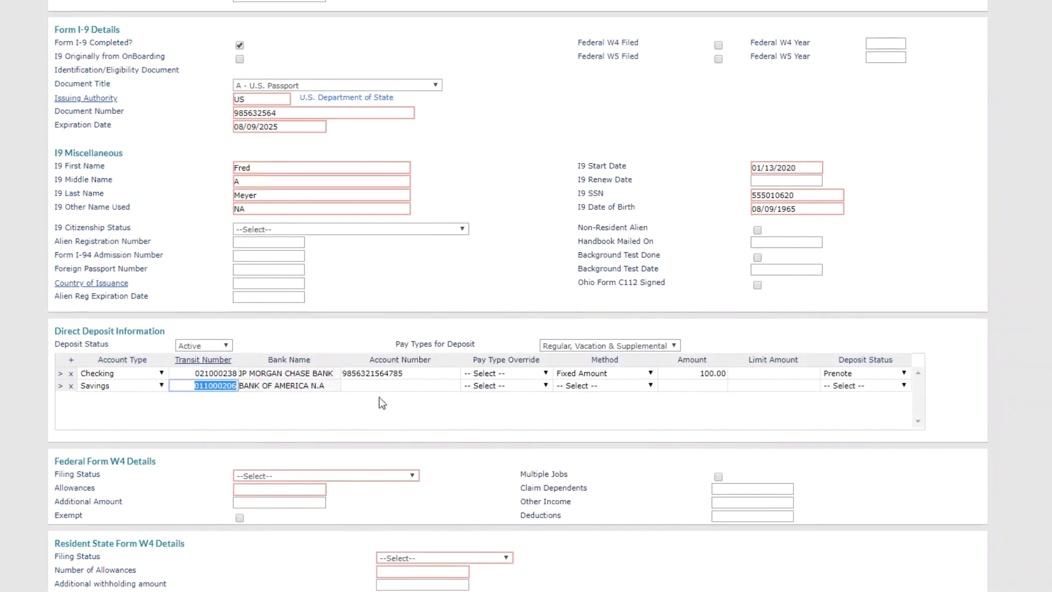
left_click(390, 386)
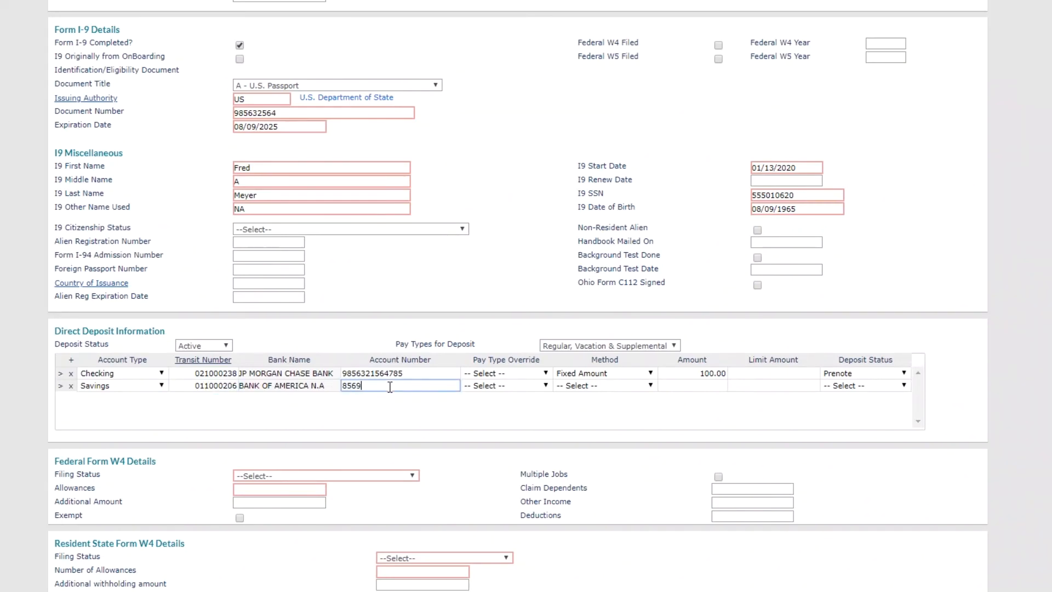
Step: Set the savings deposit method to Balance and status to Prenote
left_click(590, 388)
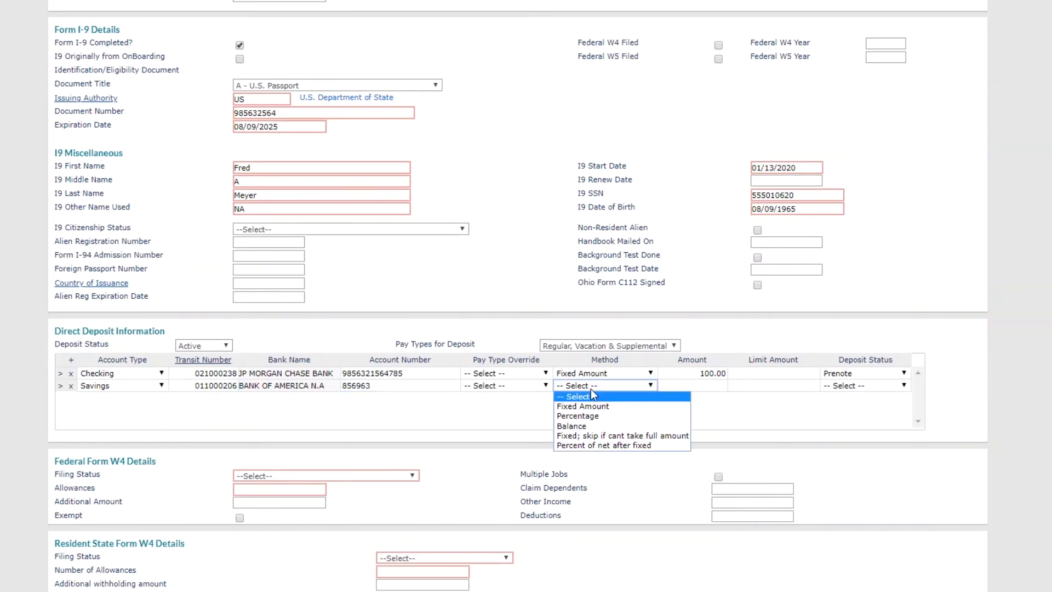
left_click(585, 425)
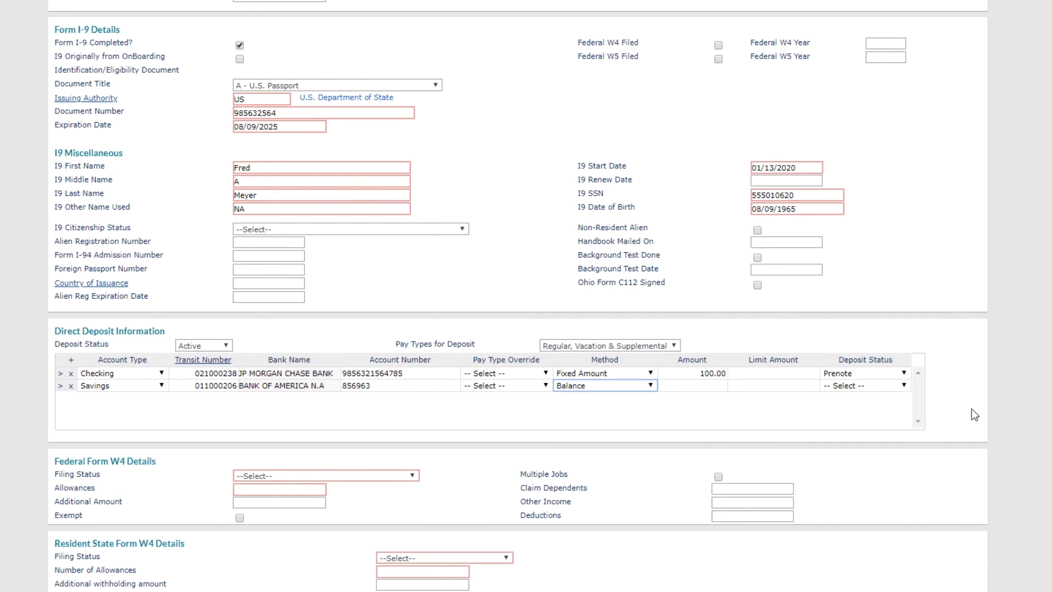
left_click(868, 387)
left_click(855, 405)
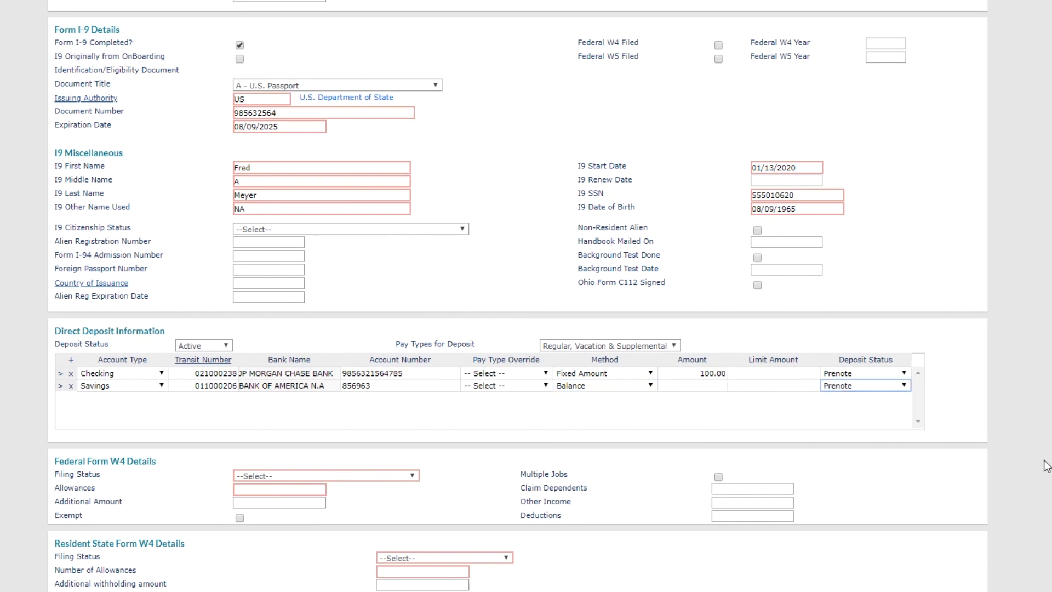
scroll(942, 314, "down", 1)
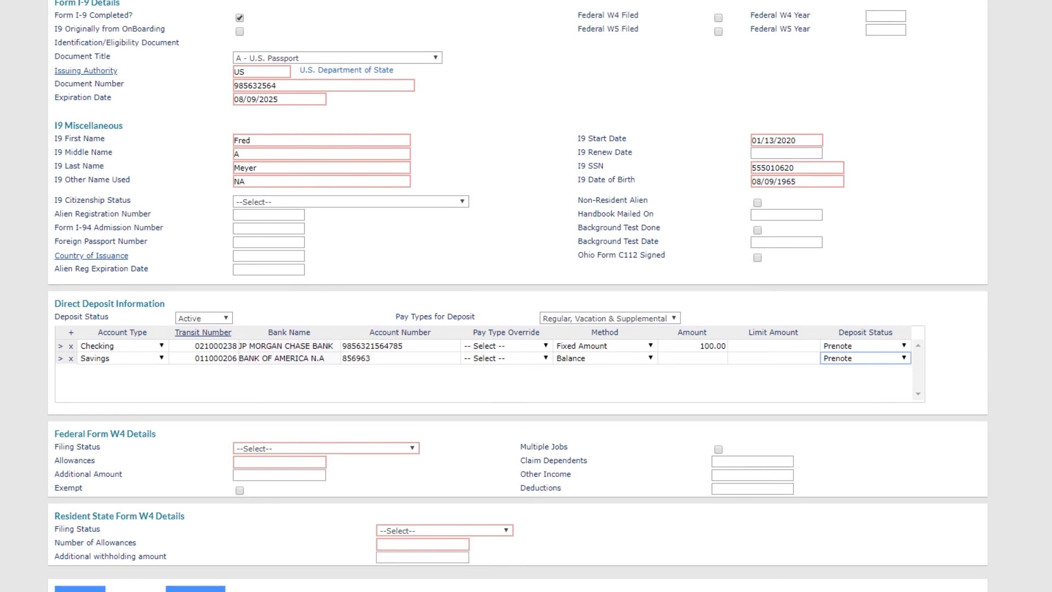
Step: Set federal W4 filing status to Head of Household with 1 allowance
left_click(291, 454)
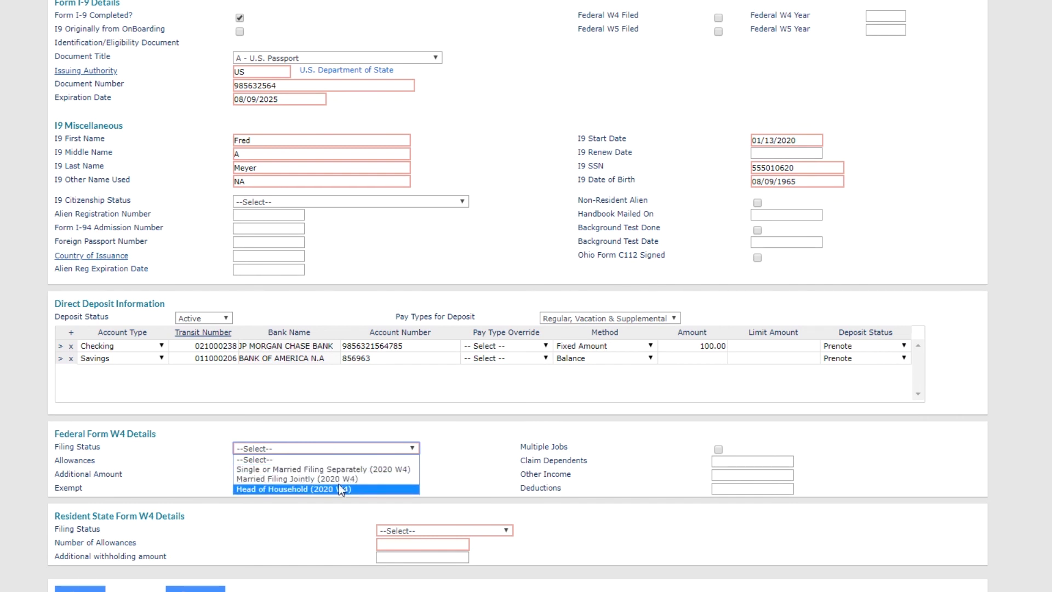
left_click(405, 488)
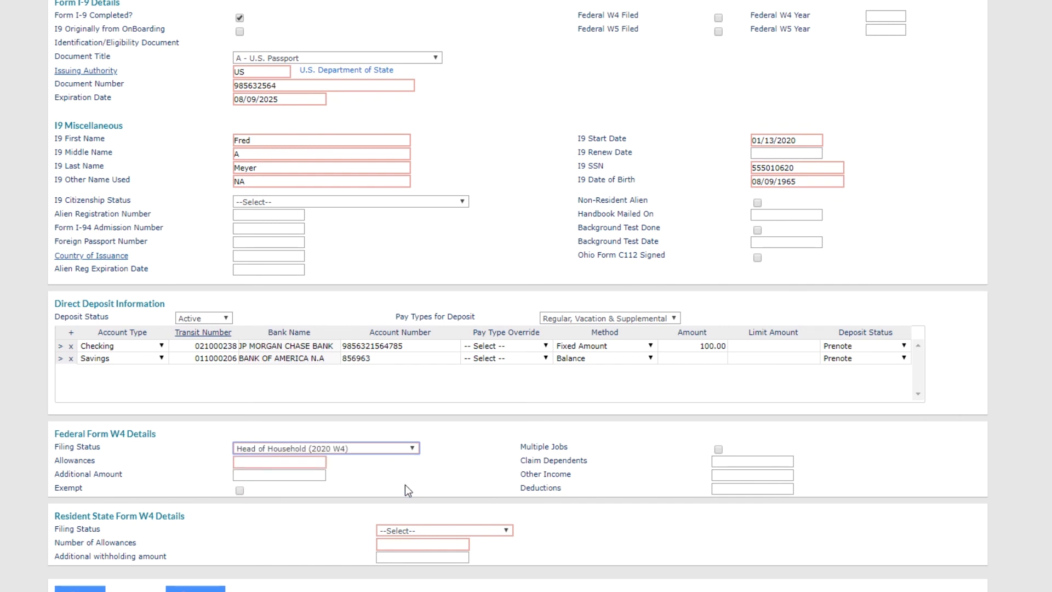
left_click(300, 460)
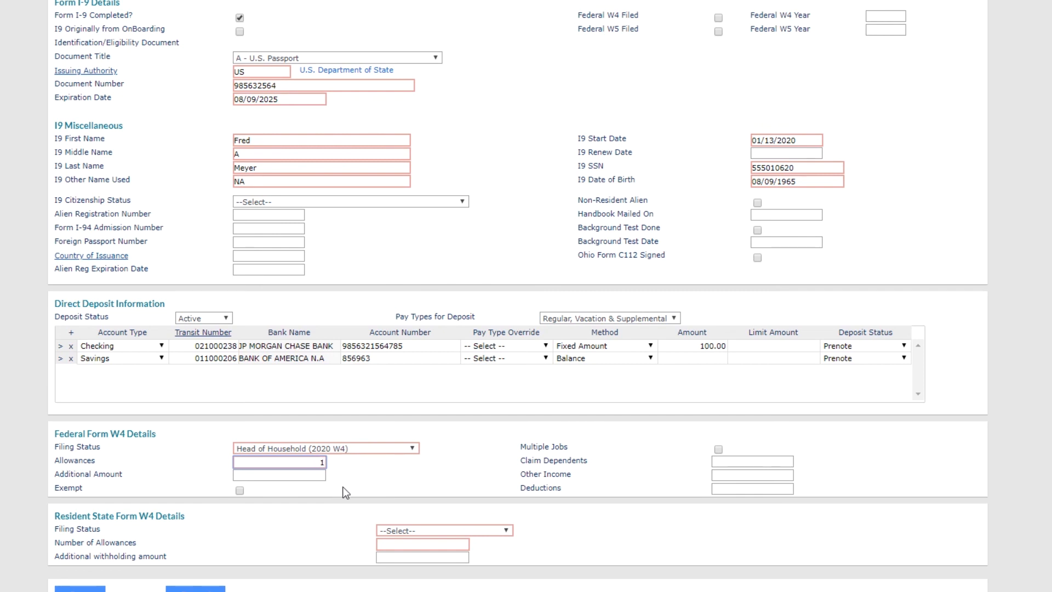
left_click(346, 482)
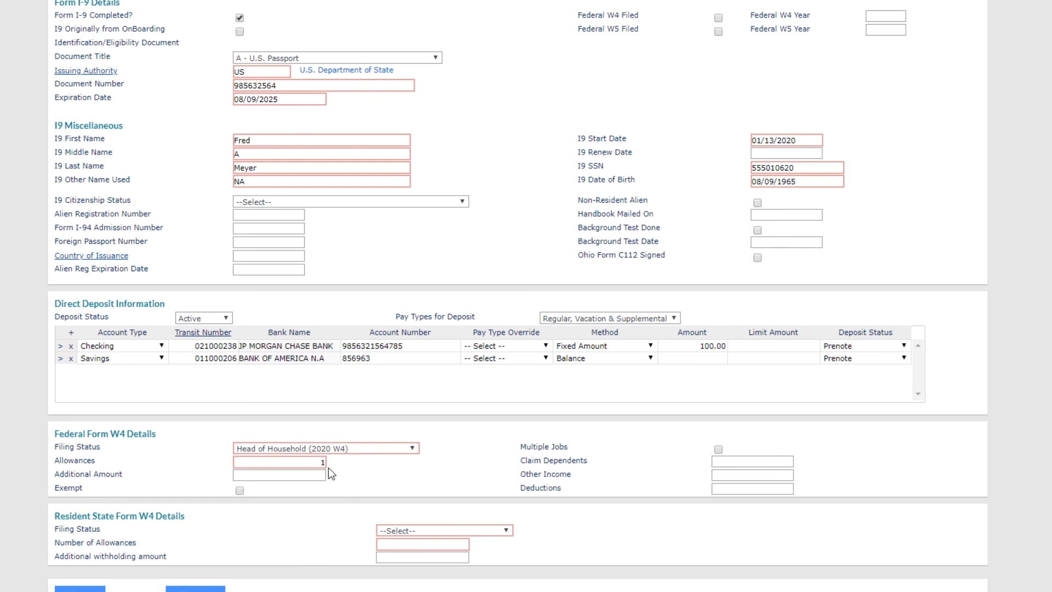
Step: Set state W4 to Single with 0 allowances and save the record
left_click(493, 531)
left_click(486, 552)
left_click(437, 545)
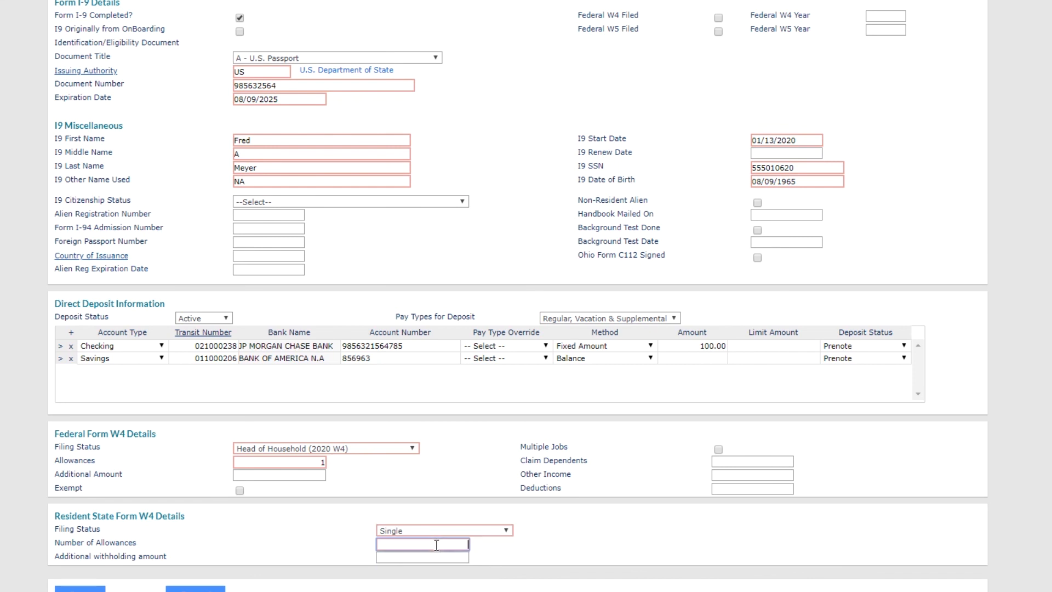
type("0")
scroll(573, 556, "down", 2)
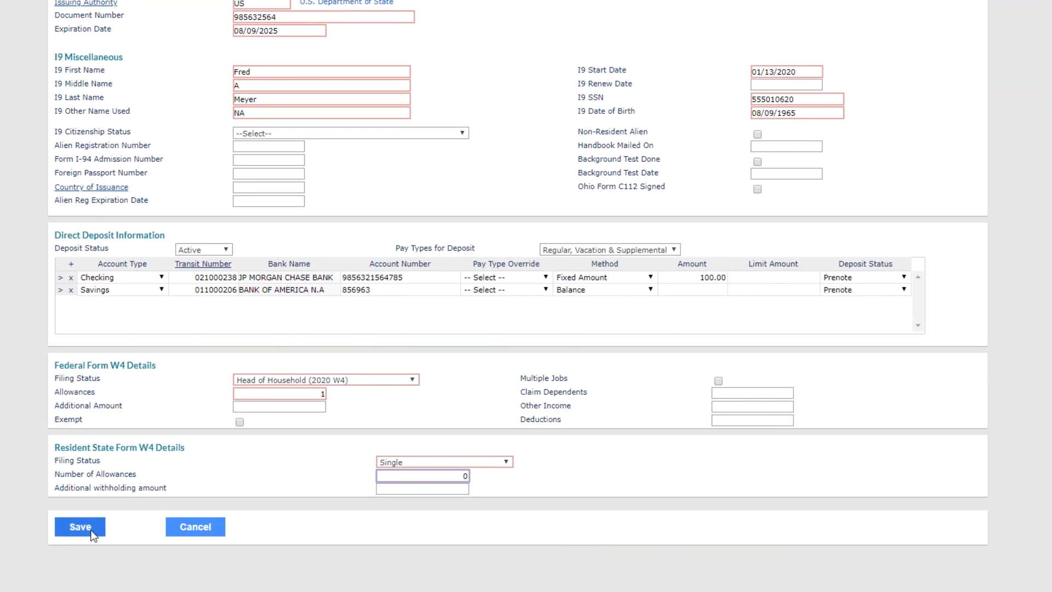
left_click(80, 527)
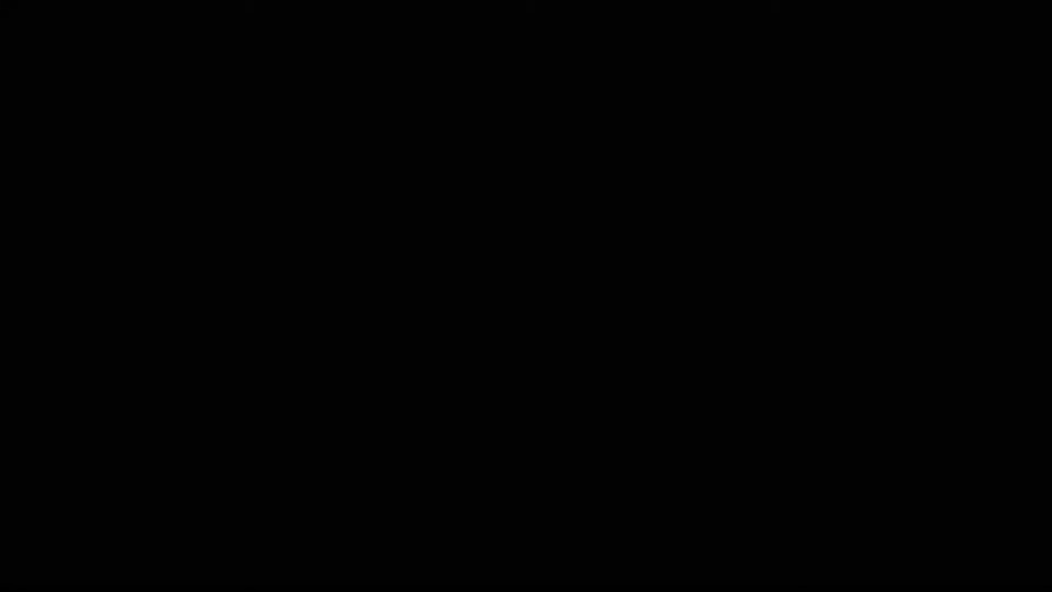